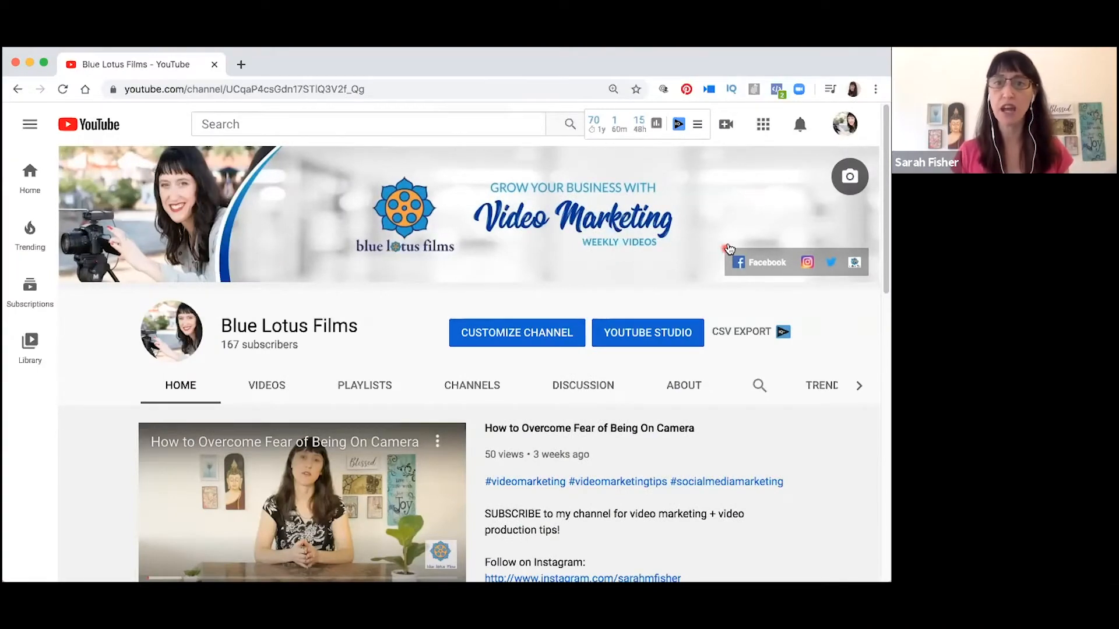
Open YouTube Studio for the Blue Lotus Films channel
click(846, 127)
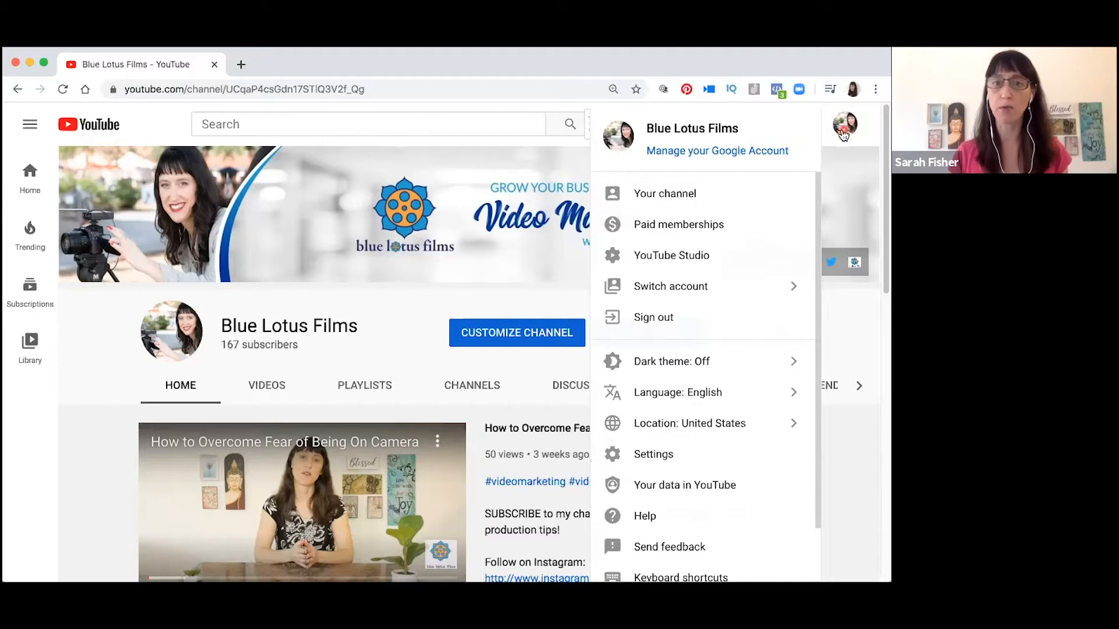
click(690, 272)
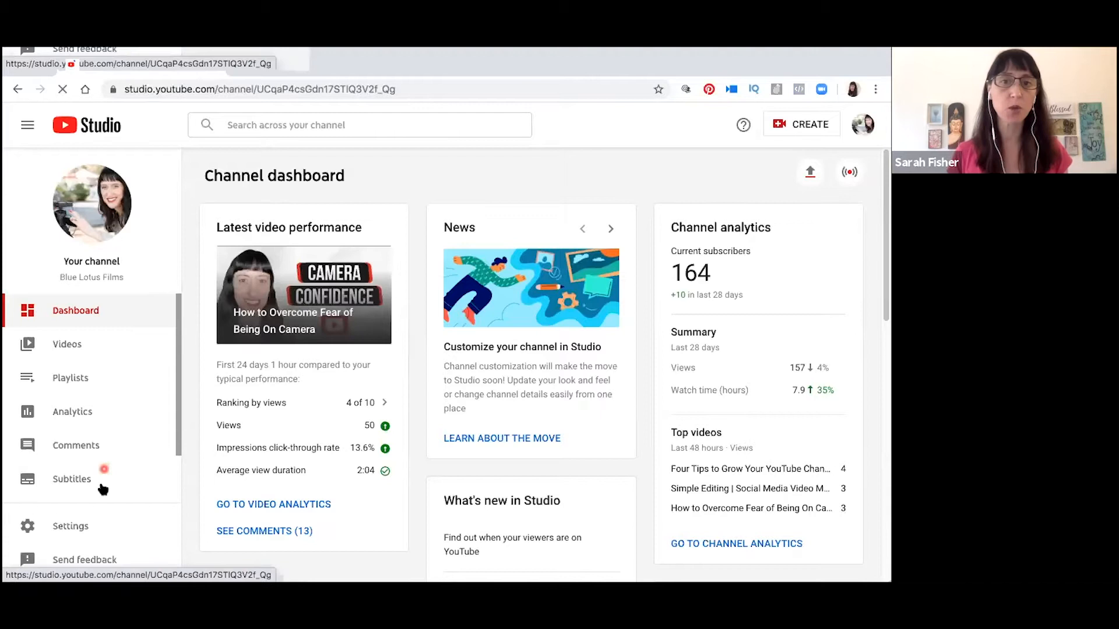
click(95, 409)
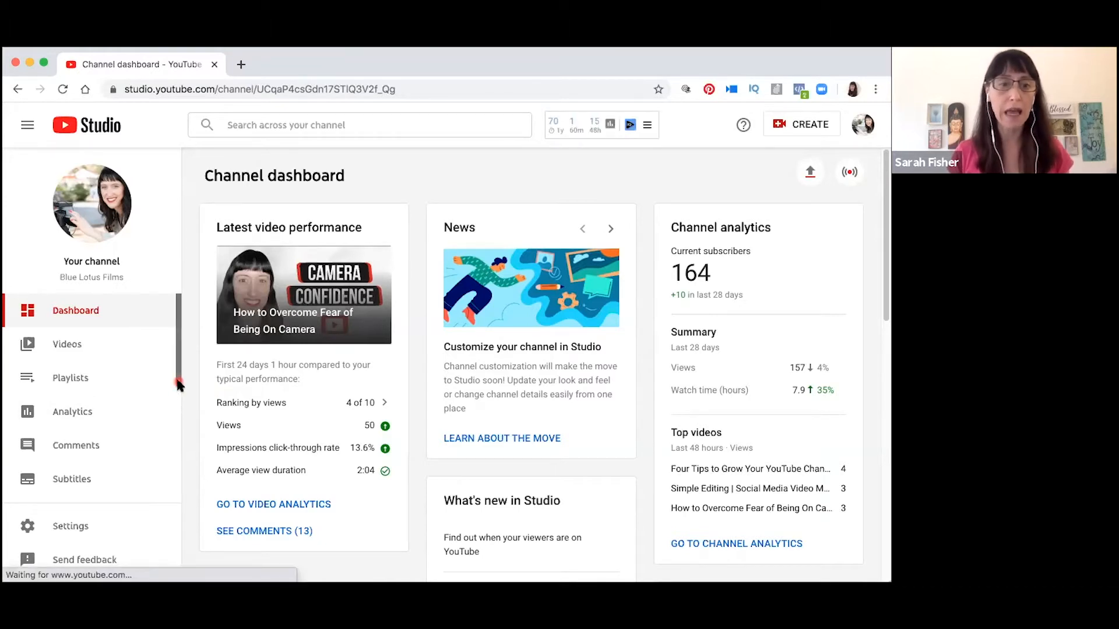
Open the channel's comments and remove the "I haven't responded" filter
scroll(175, 410, down, 1)
scroll(173, 411, down, 3)
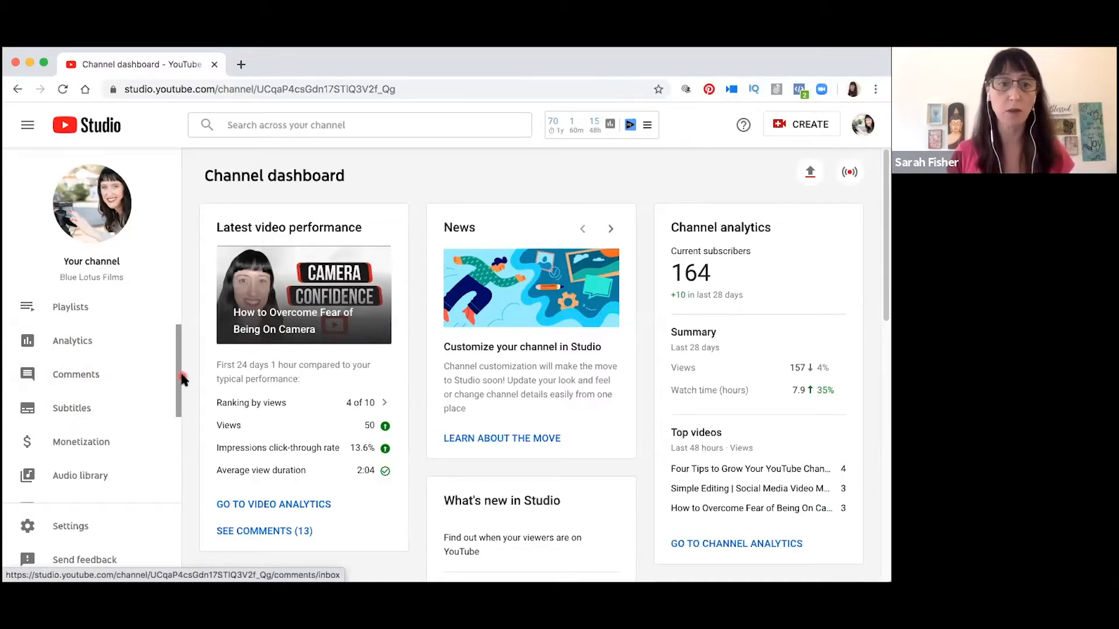
scroll(175, 365, up, 3)
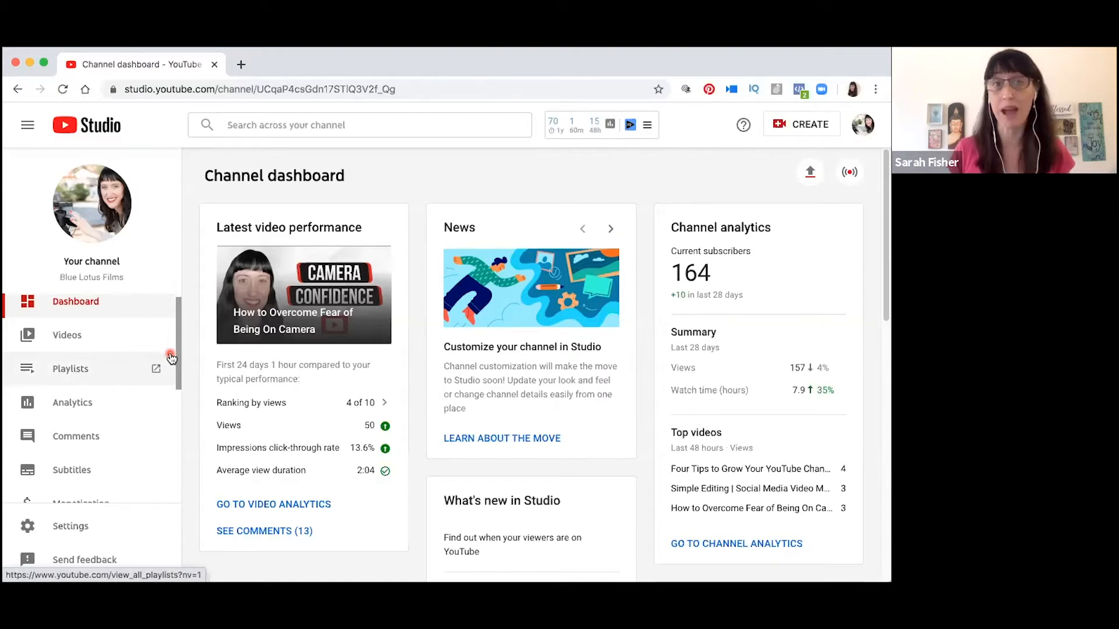
scroll(163, 391, down, 1)
scroll(152, 415, down, 2)
click(77, 398)
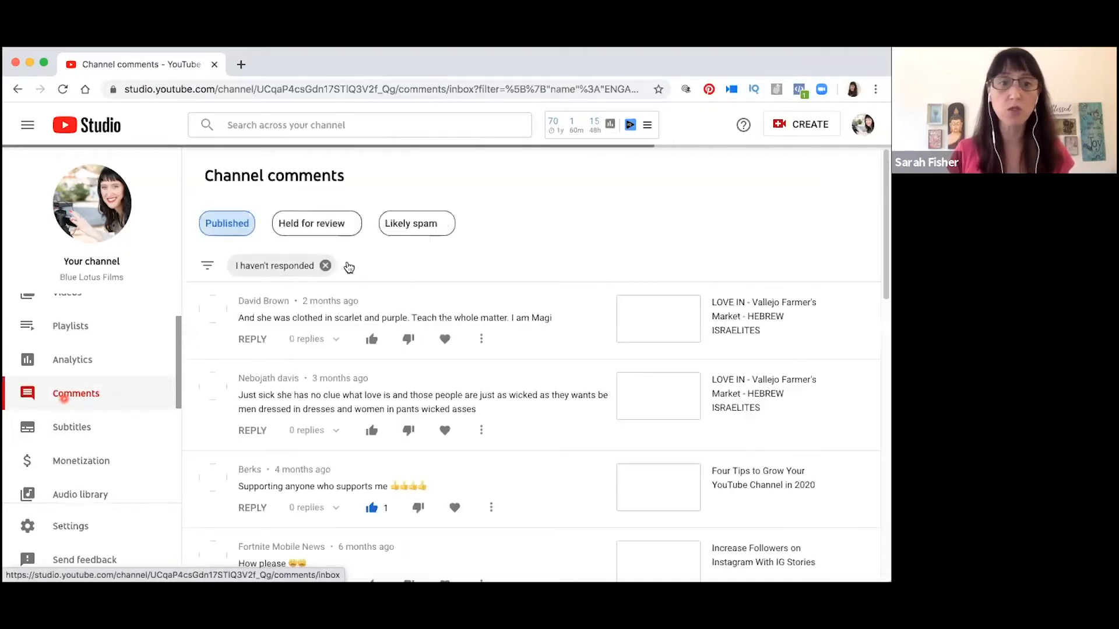
click(325, 266)
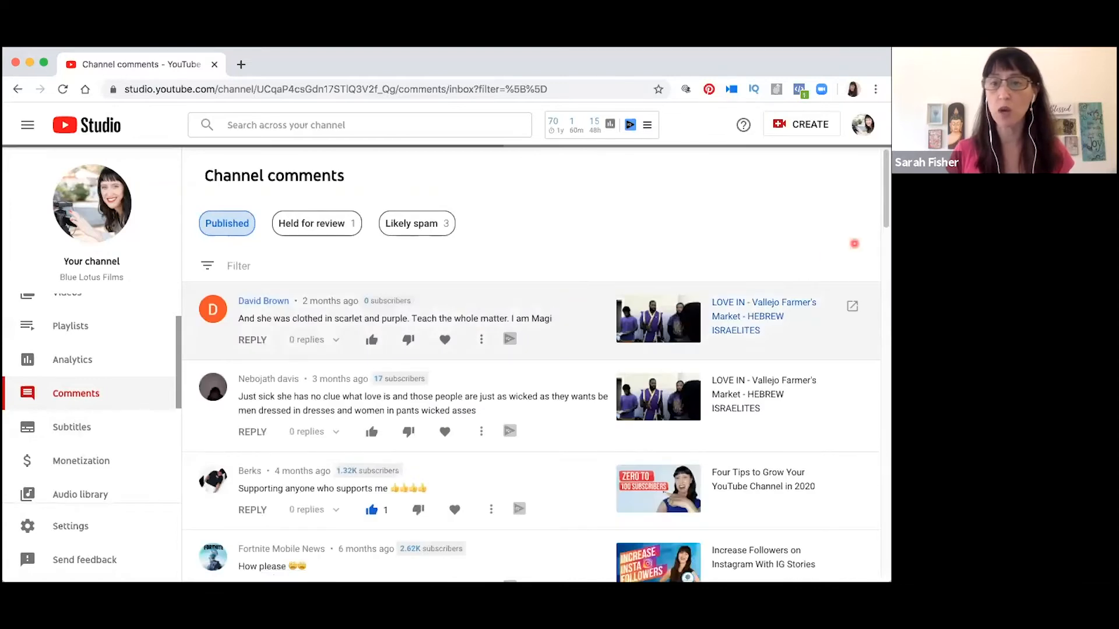
Open the video "How to Overcome Fear of Being On Camera" from its comment listing and go to its video editor
scroll(798, 306, down, 3)
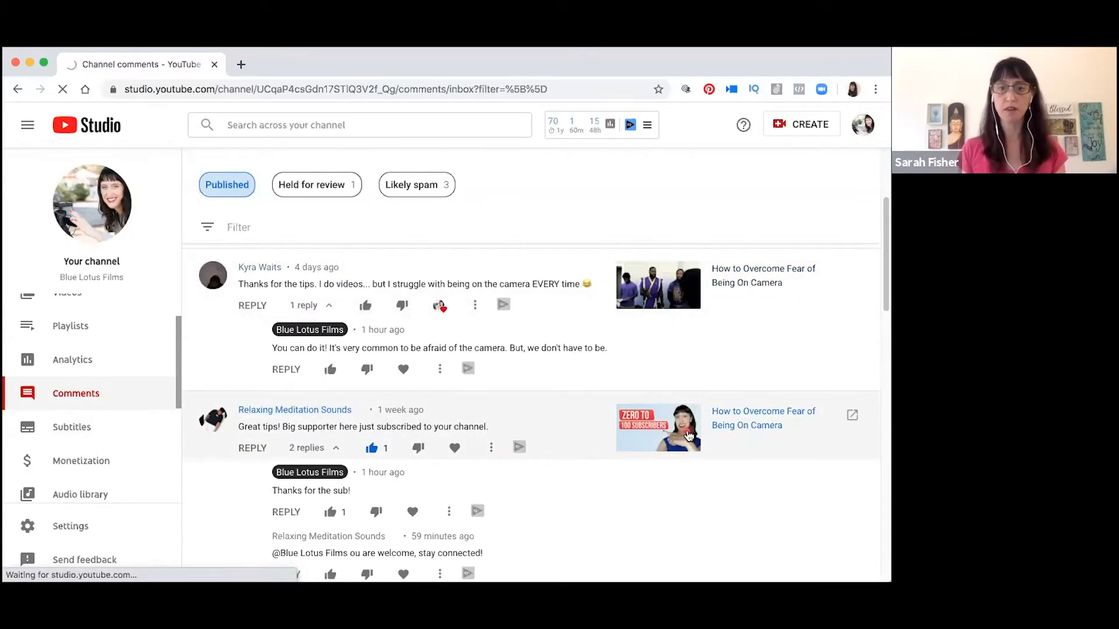
click(737, 427)
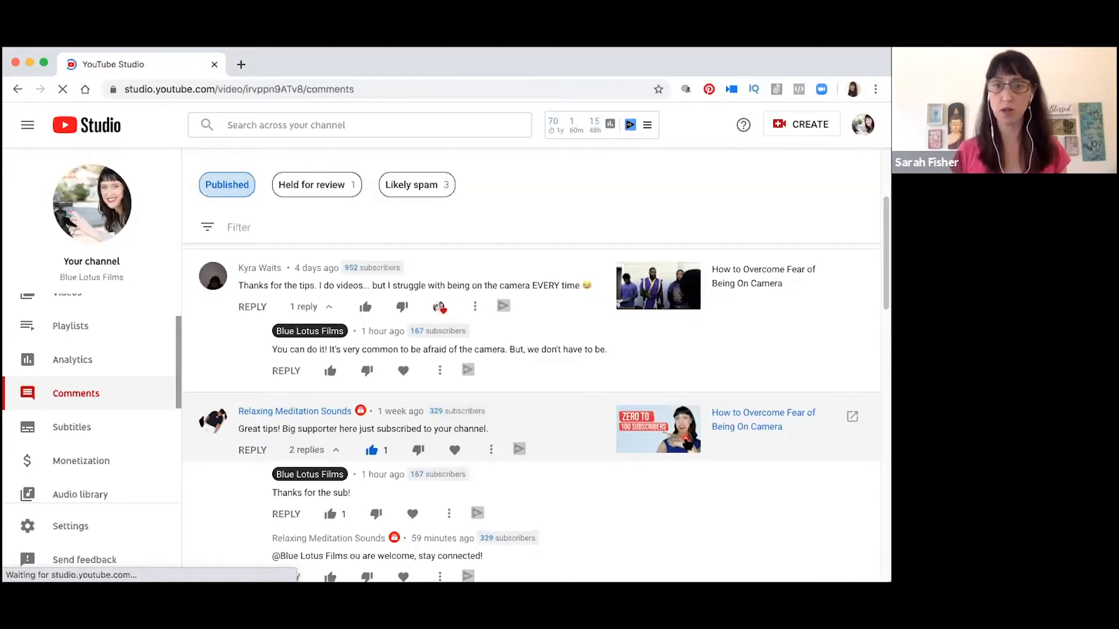
click(750, 426)
click(429, 377)
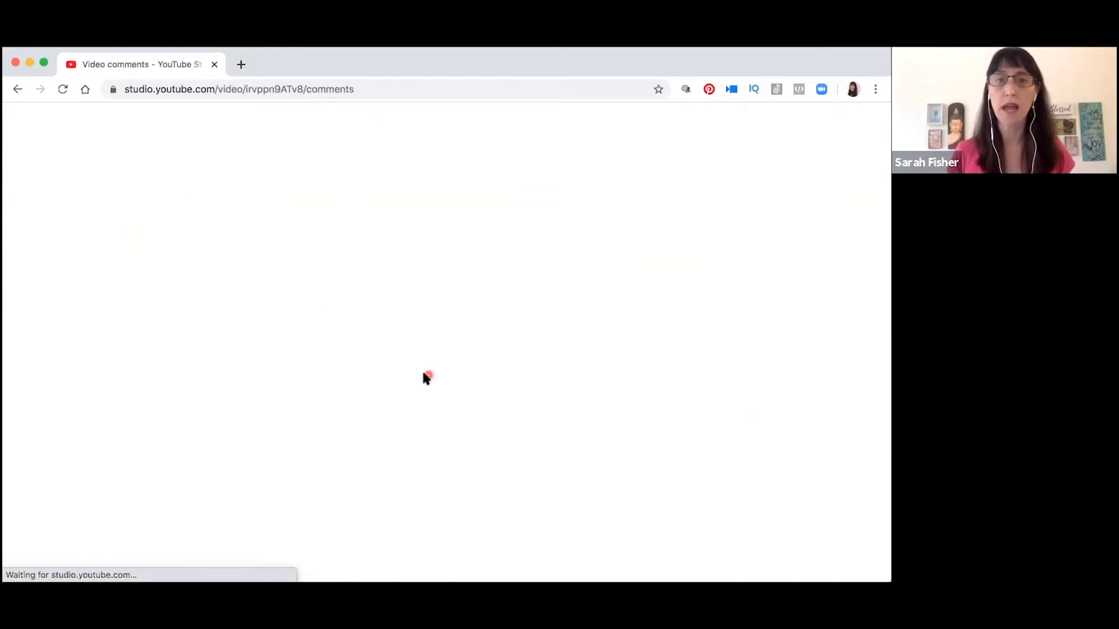
click(219, 342)
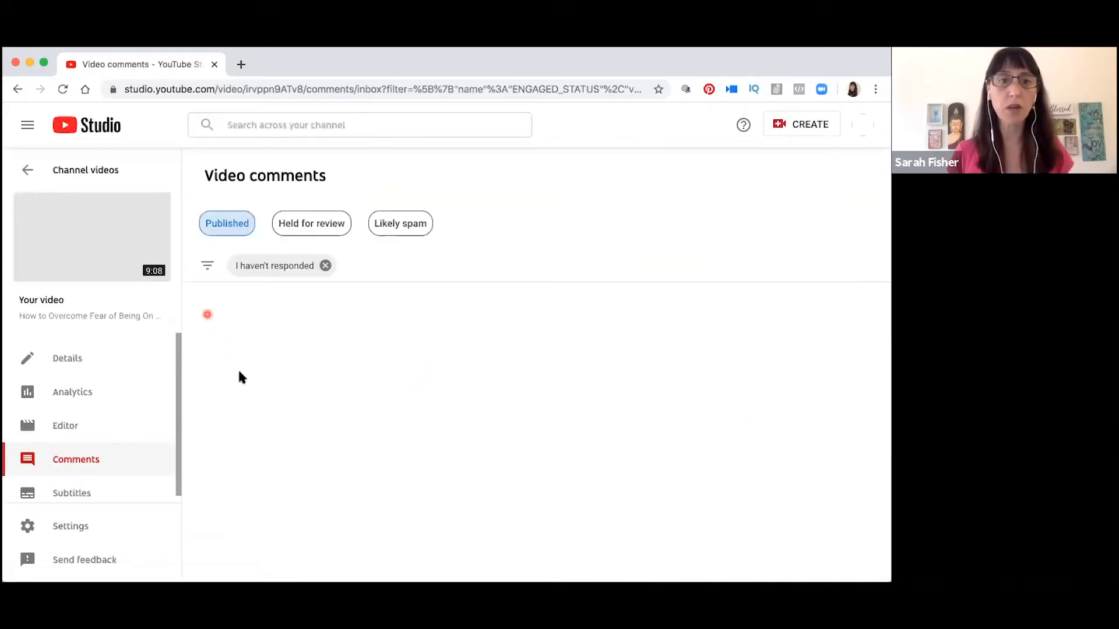
click(68, 418)
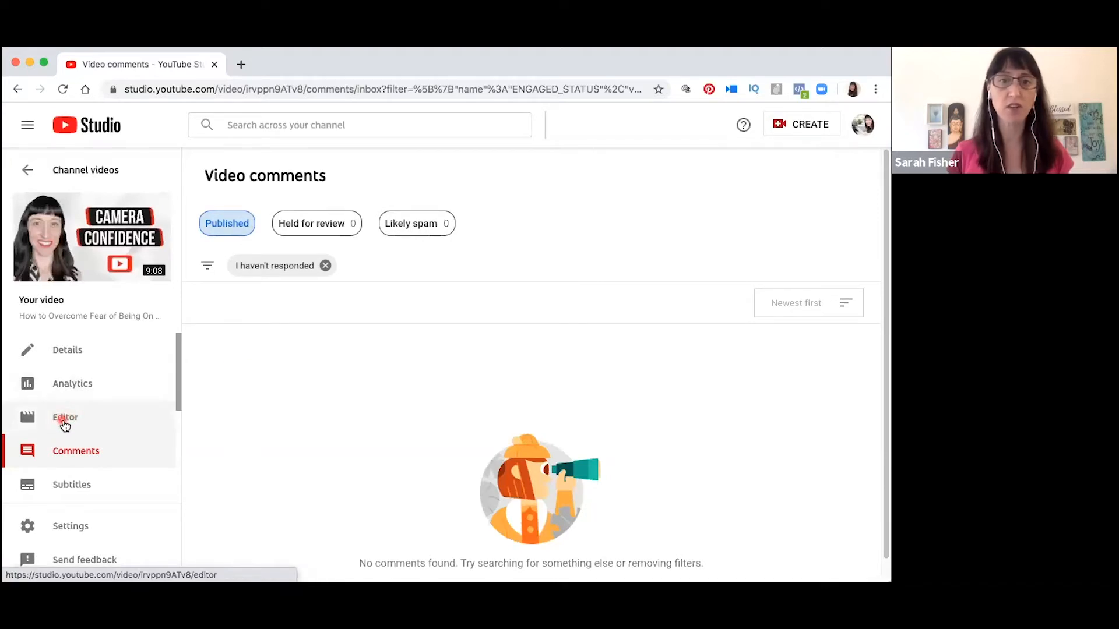
click(66, 419)
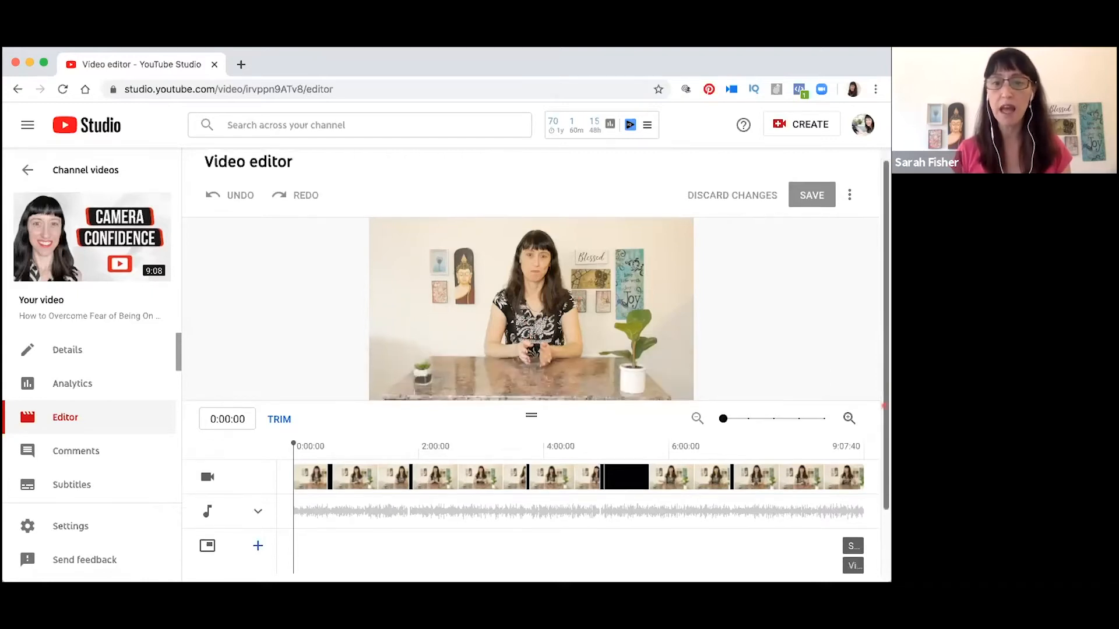
Place the timeline playhead at about 0:56 and play a short stretch of the video
scroll(884, 466, down, 3)
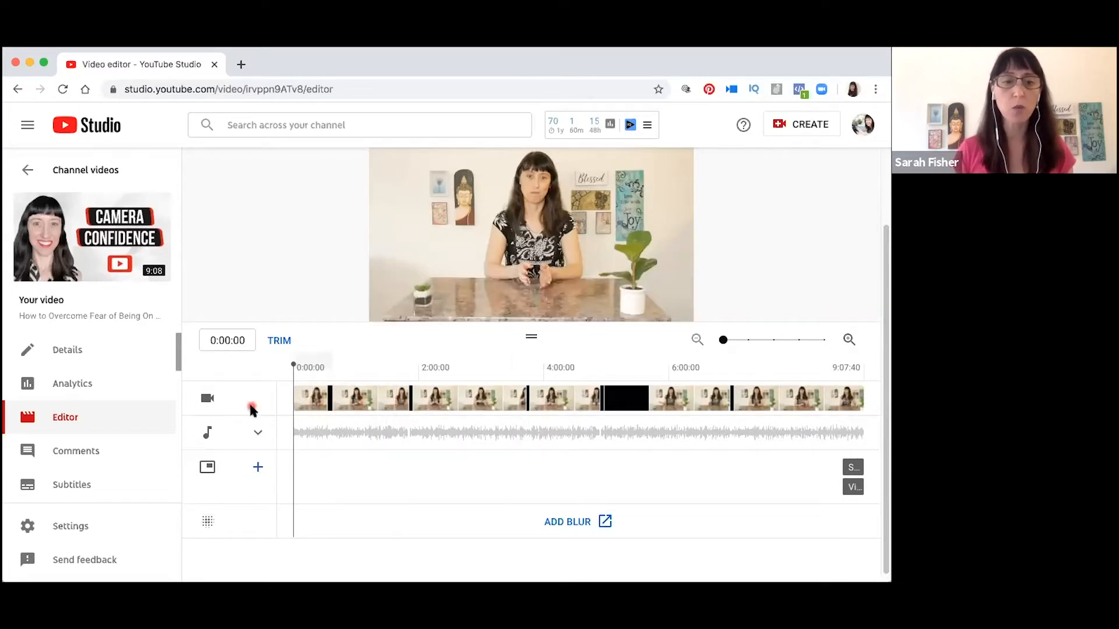
drag(294, 380, 353, 362)
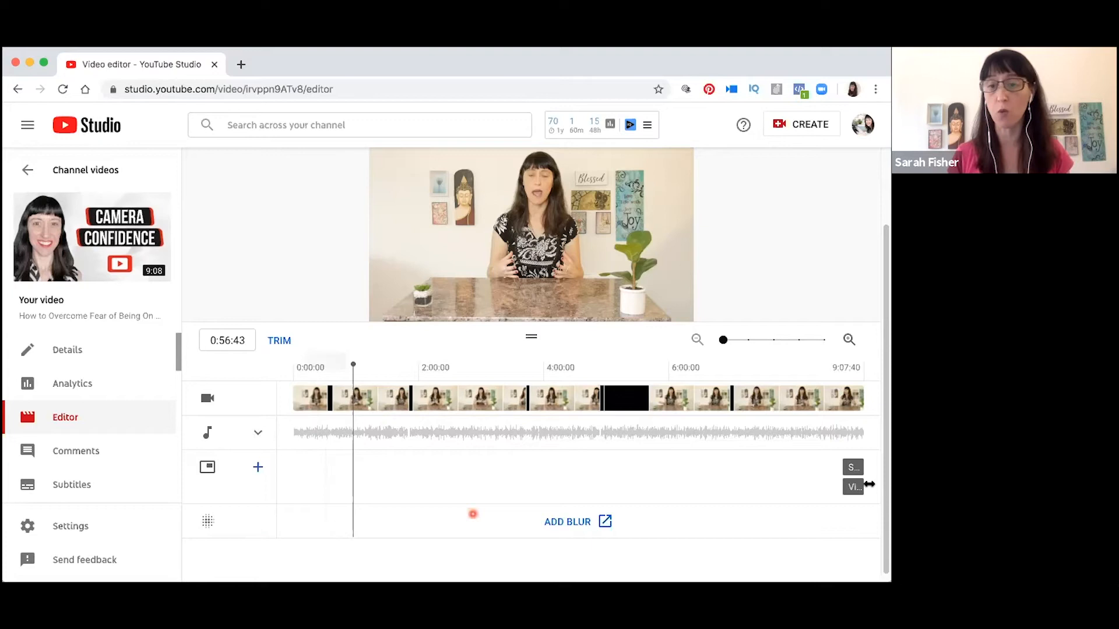
drag(884, 469, 878, 380)
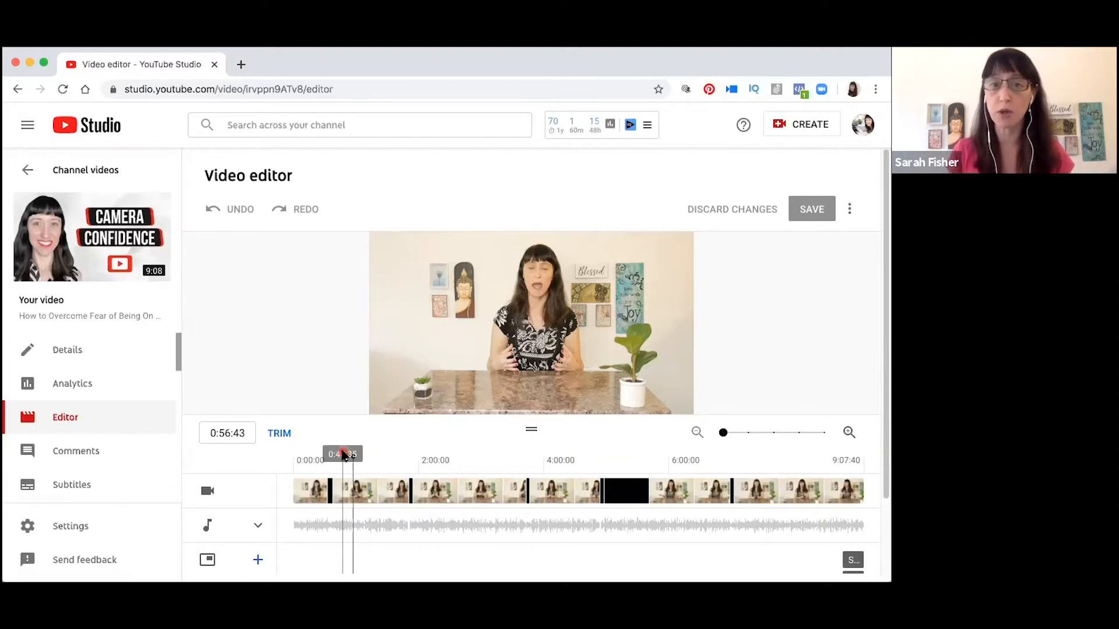
mouse_move(446, 397)
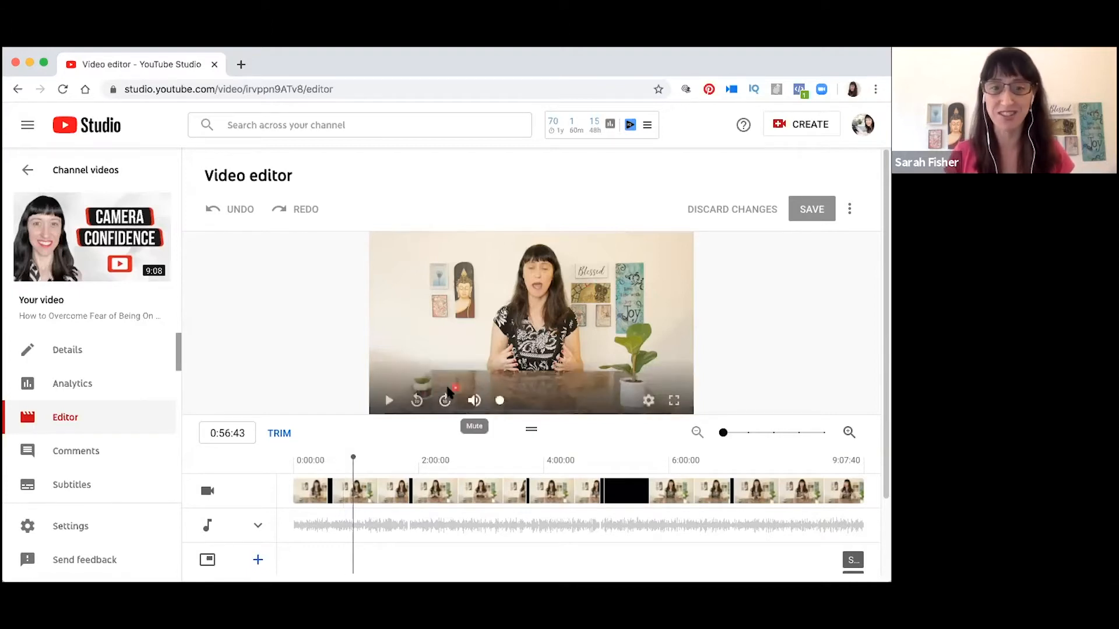
click(389, 400)
click(389, 401)
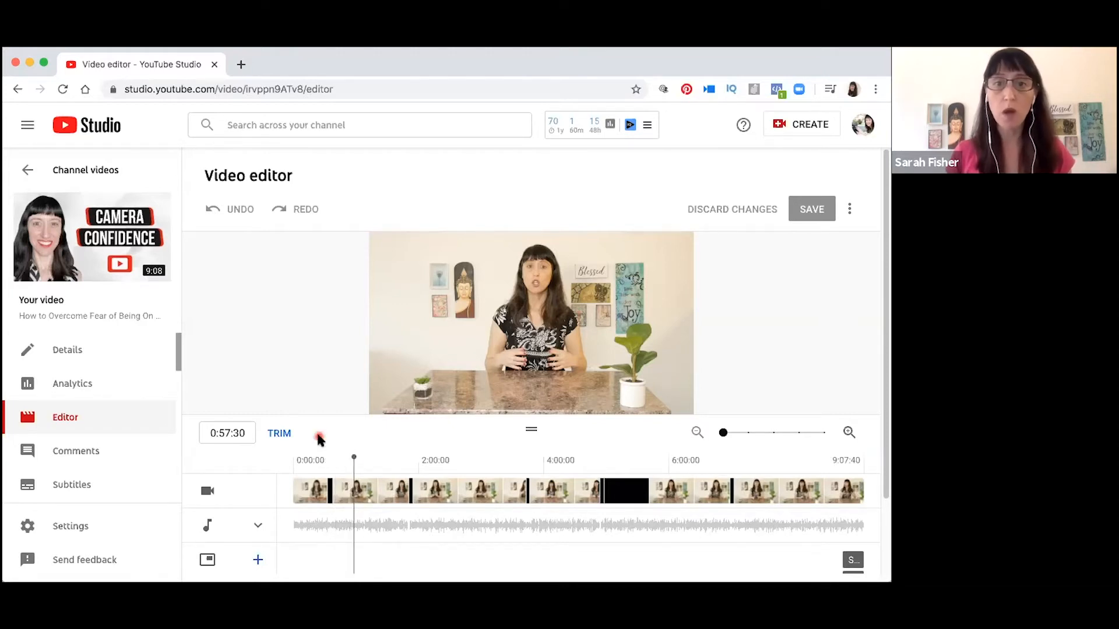
Start trimming the video in the editor
click(280, 434)
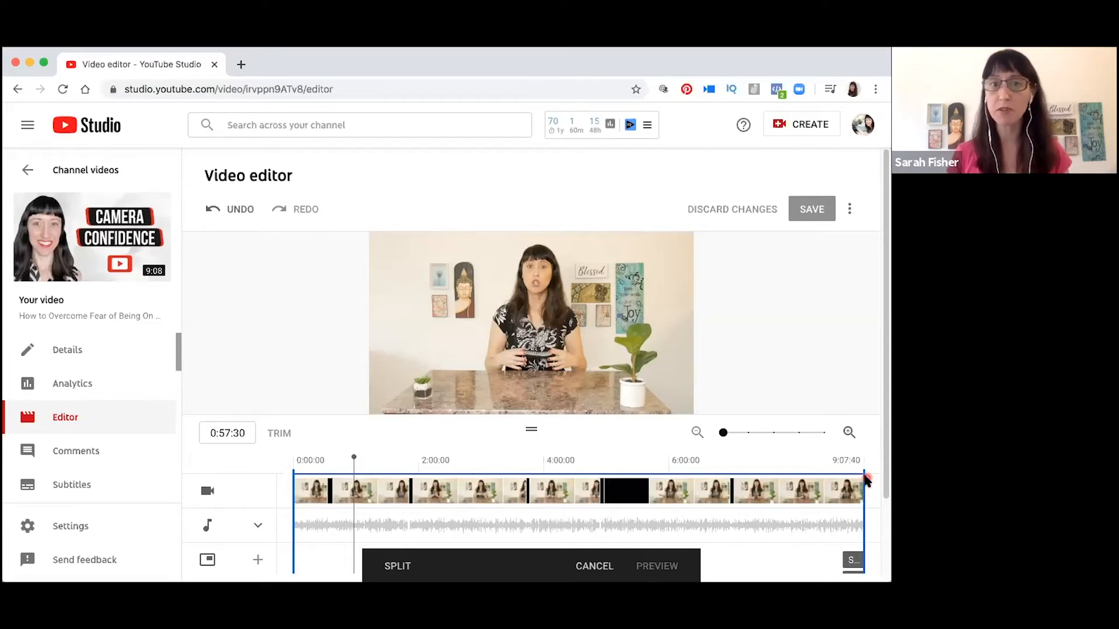
drag(862, 474, 861, 475)
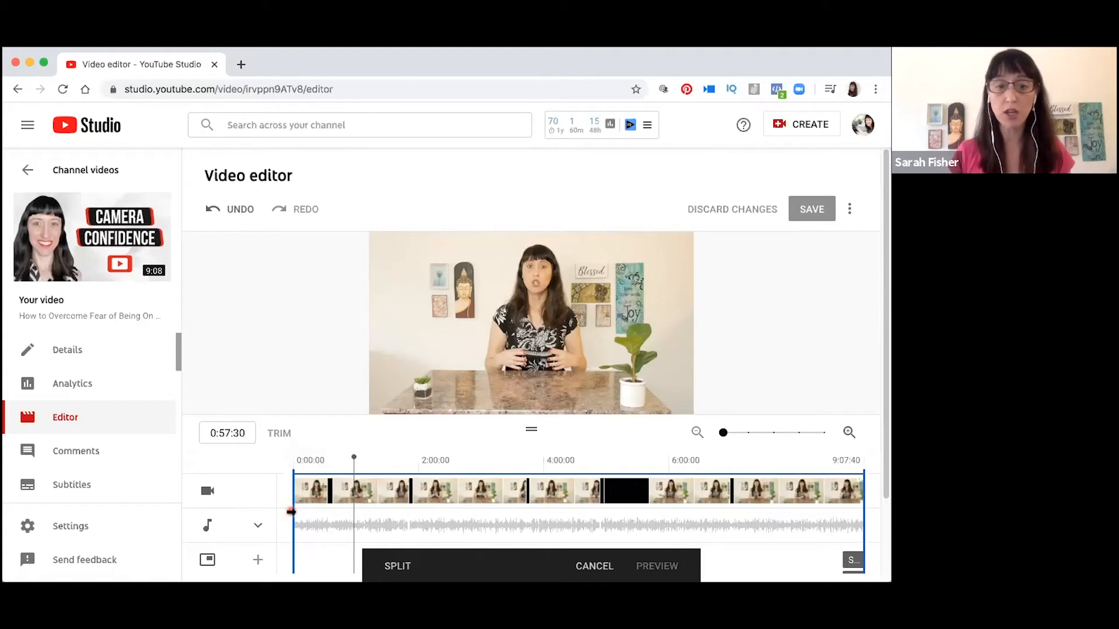
Try trimming off the video's beginning to shortly before 2:00 and its ending from shortly after 6:00
drag(291, 511, 405, 509)
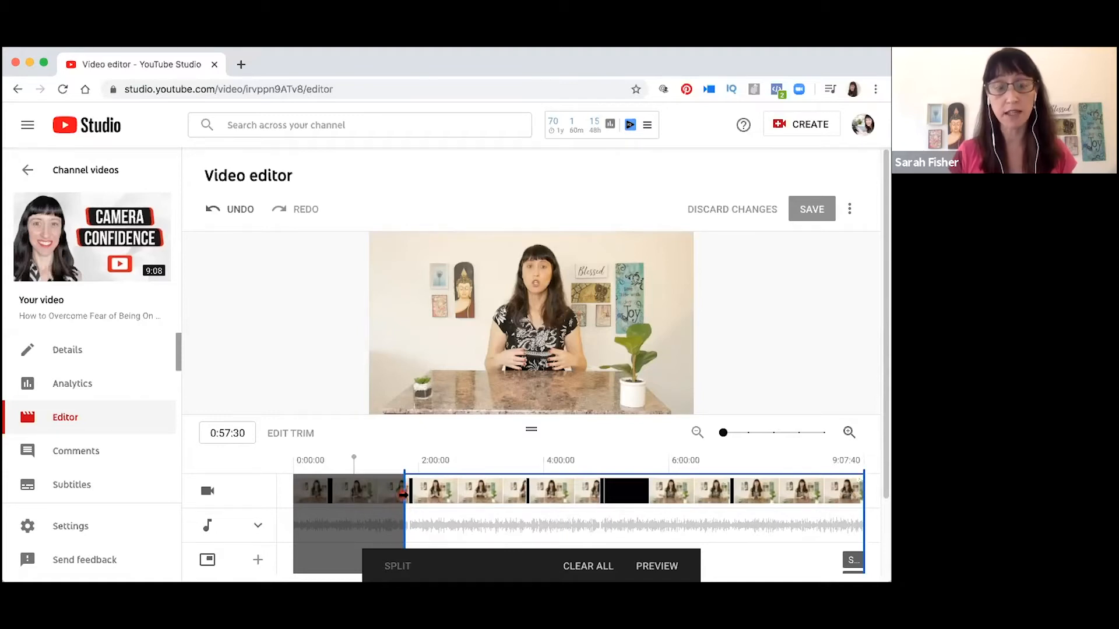
drag(408, 493, 412, 493)
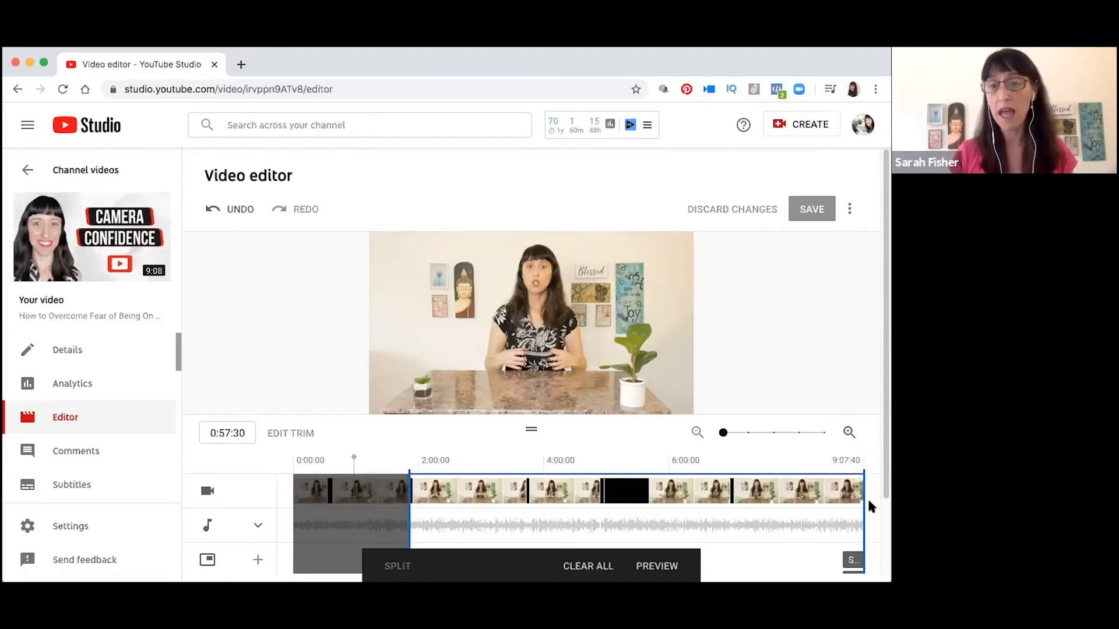
drag(860, 504, 689, 504)
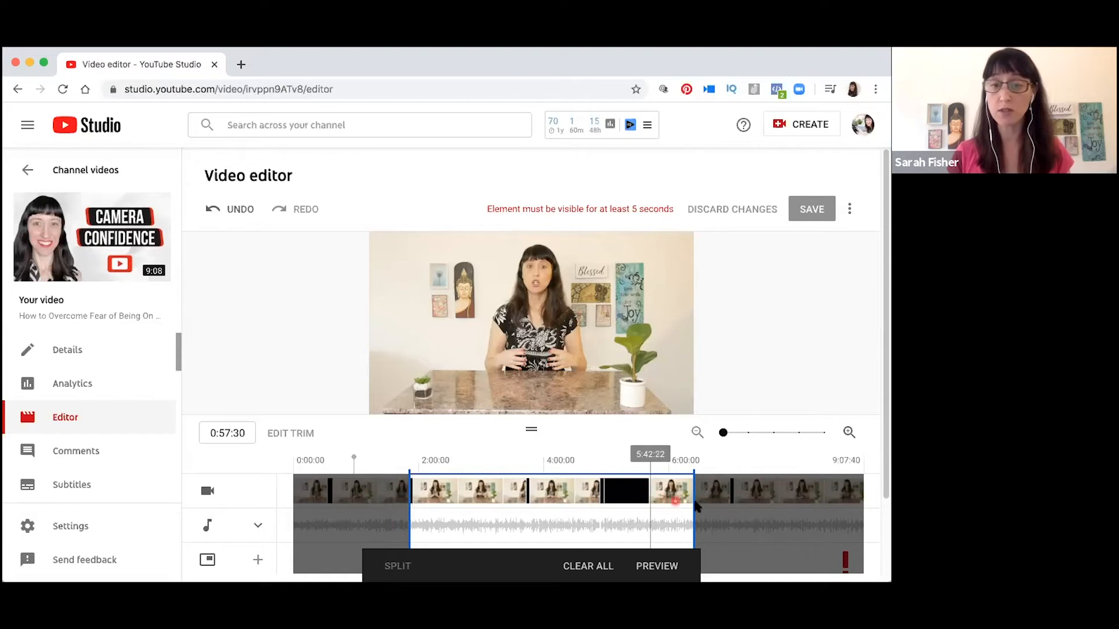
Restore both trim edges to the full start and end of the video
drag(681, 504, 862, 508)
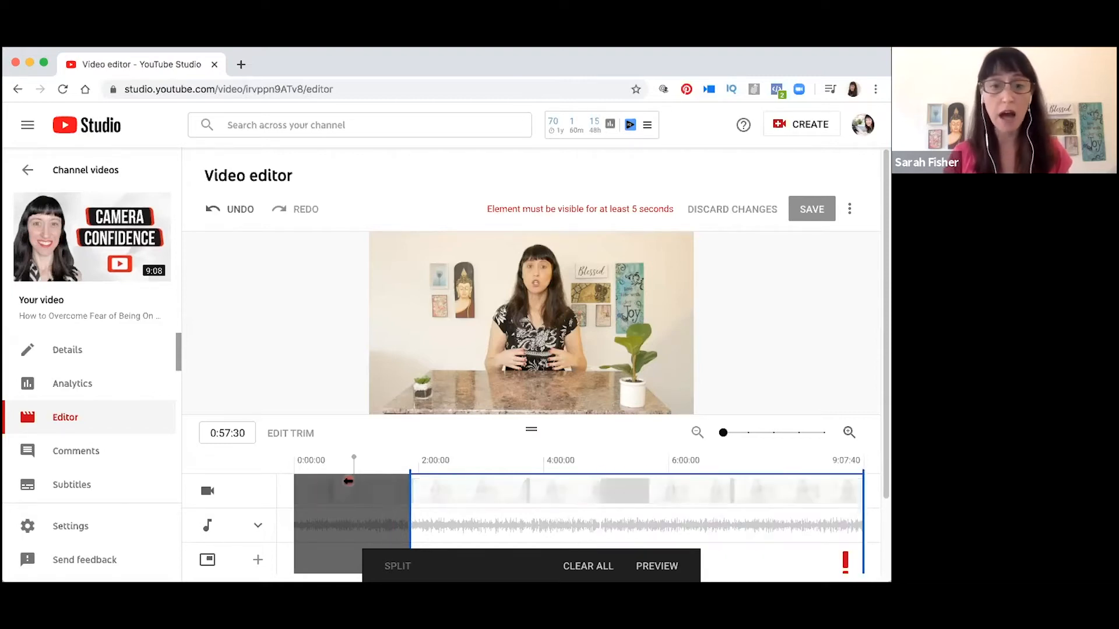
drag(410, 497, 187, 509)
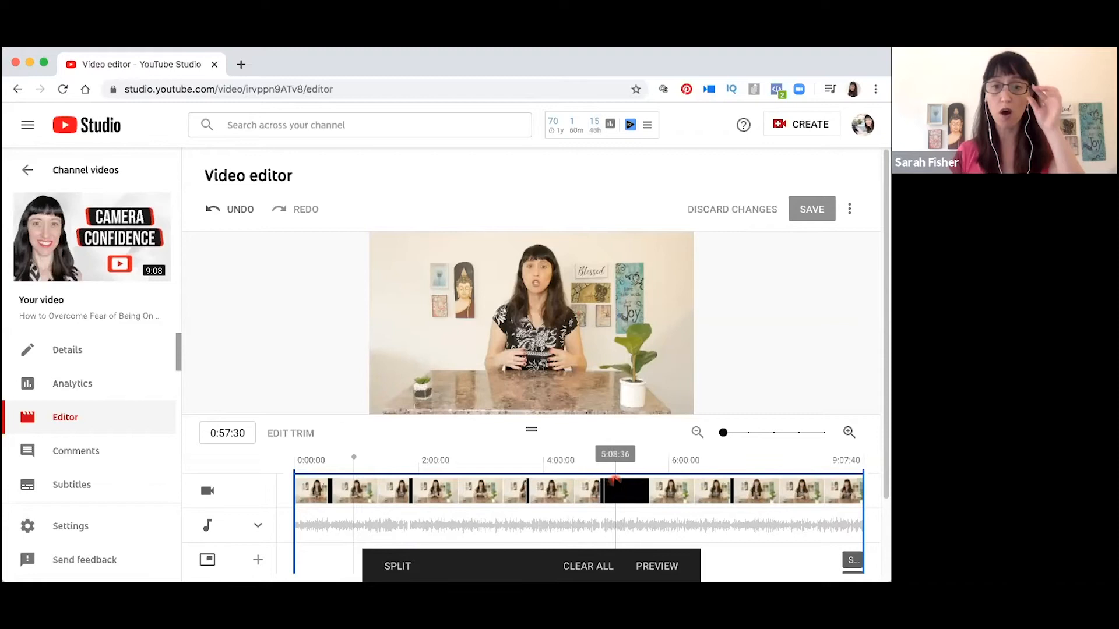
Find the start of the "04. LOCATION" title card by playing it briefly, and place the playhead just before it at 4:54:05
click(617, 457)
drag(618, 457, 602, 458)
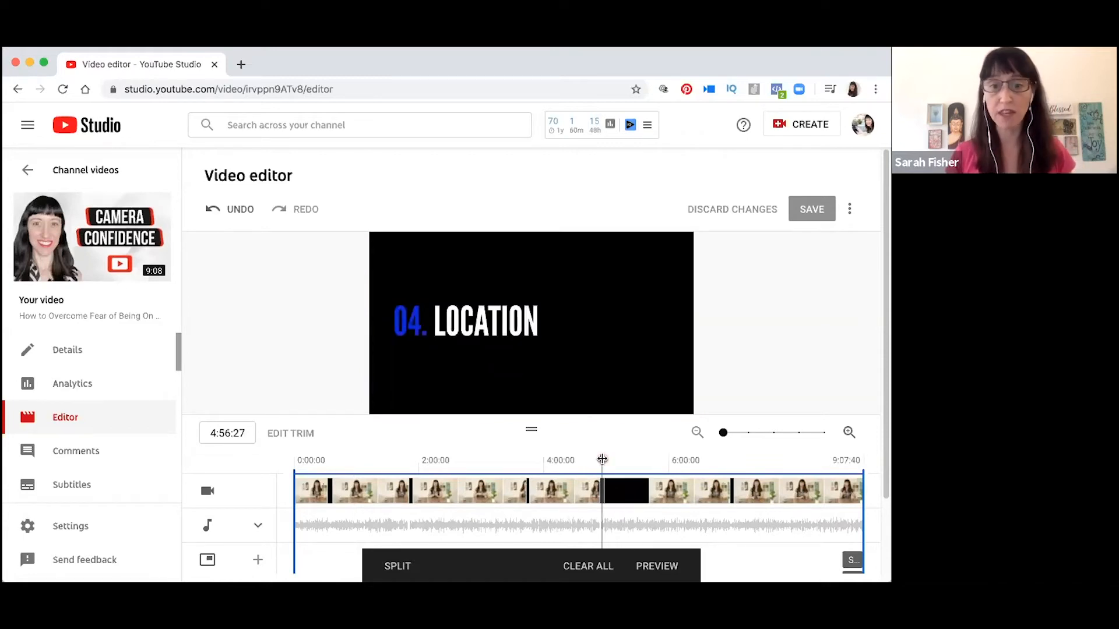
click(390, 400)
click(390, 400)
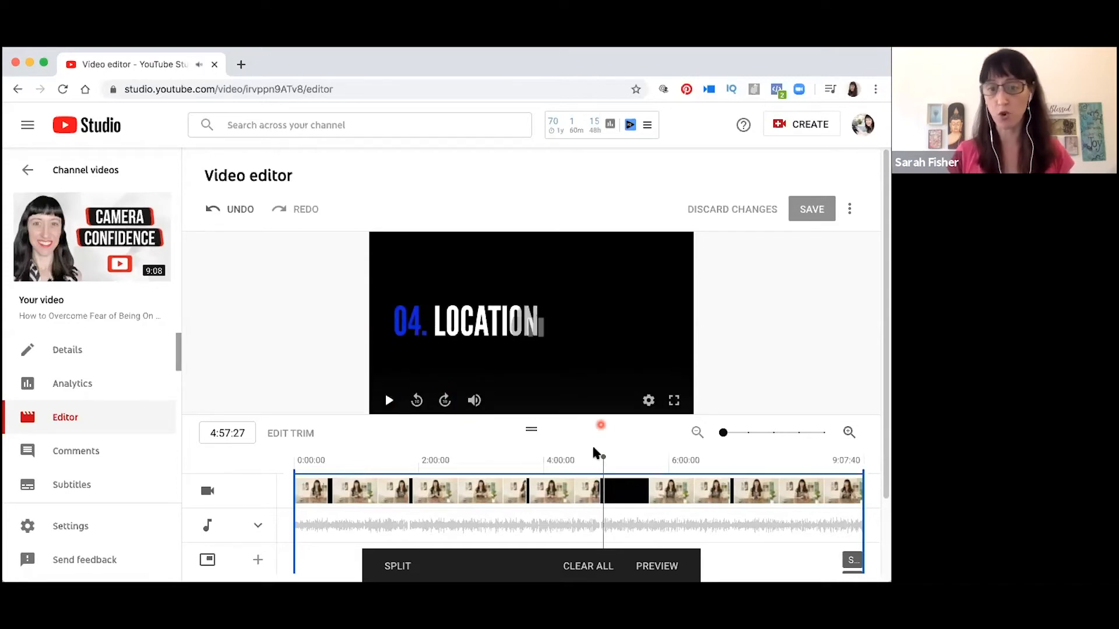
click(659, 458)
drag(595, 474, 600, 475)
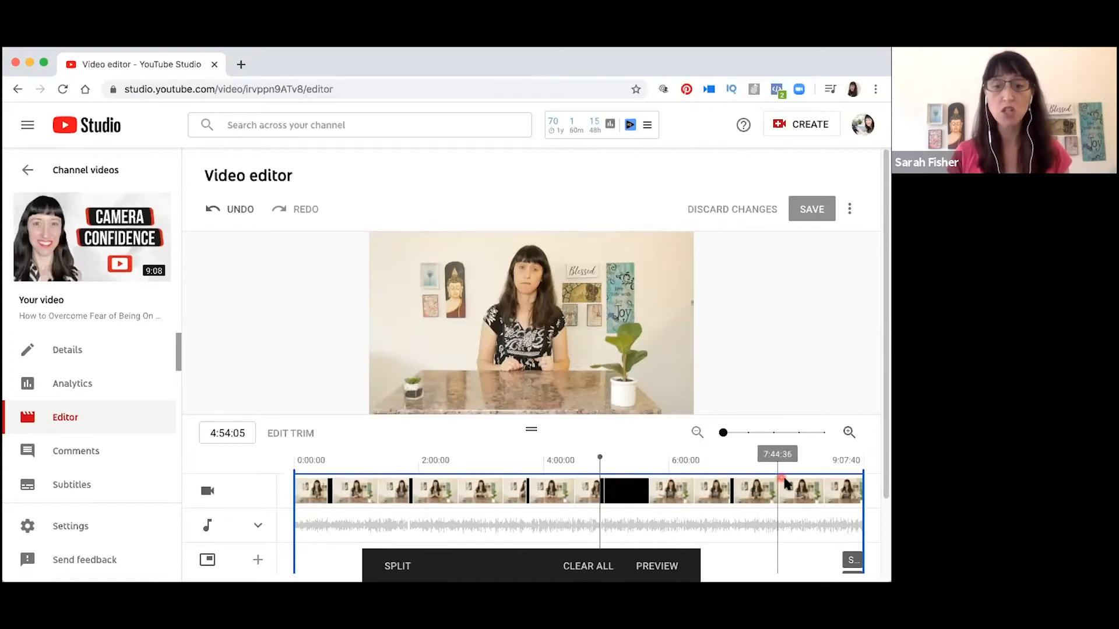
Try to split the video around the start of the "04. LOCATION" card, moving the playhead to 4:55:26
click(386, 565)
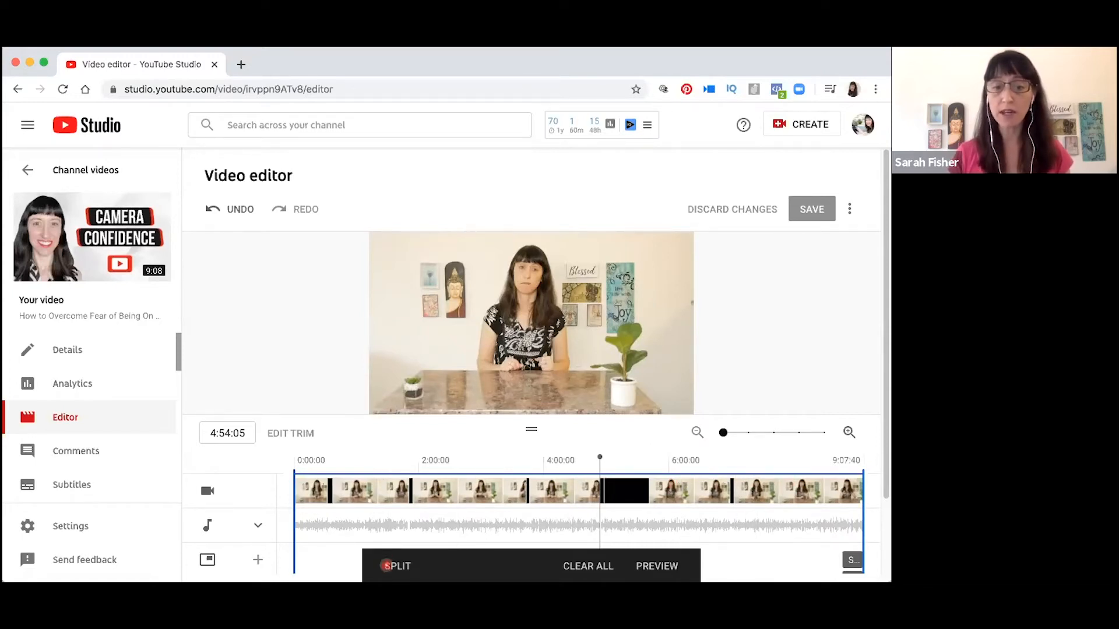
drag(599, 457, 602, 462)
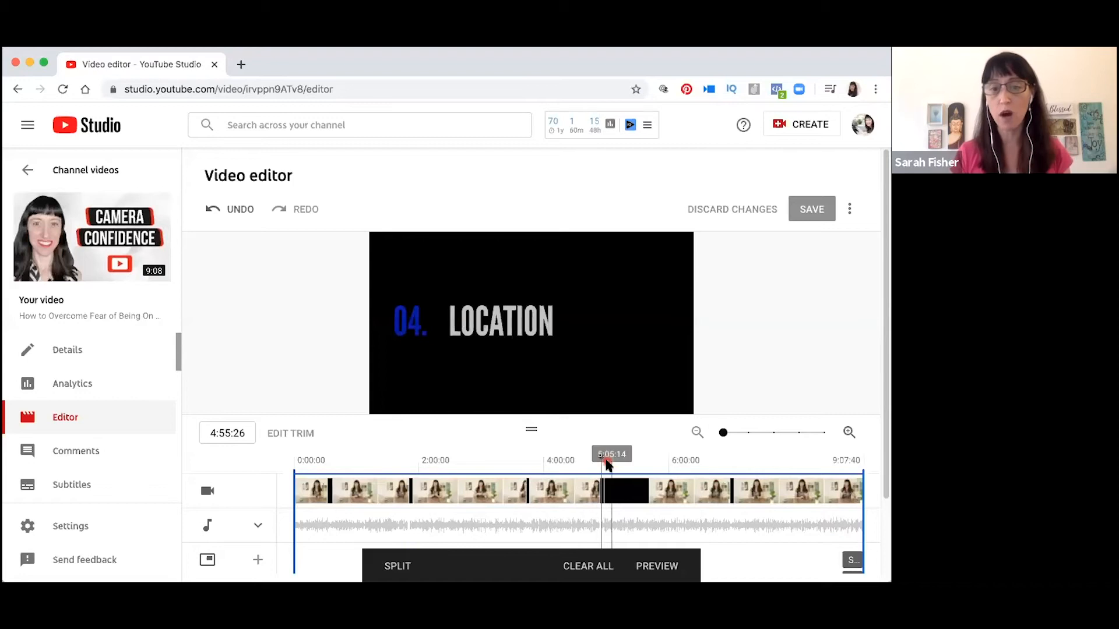
click(408, 572)
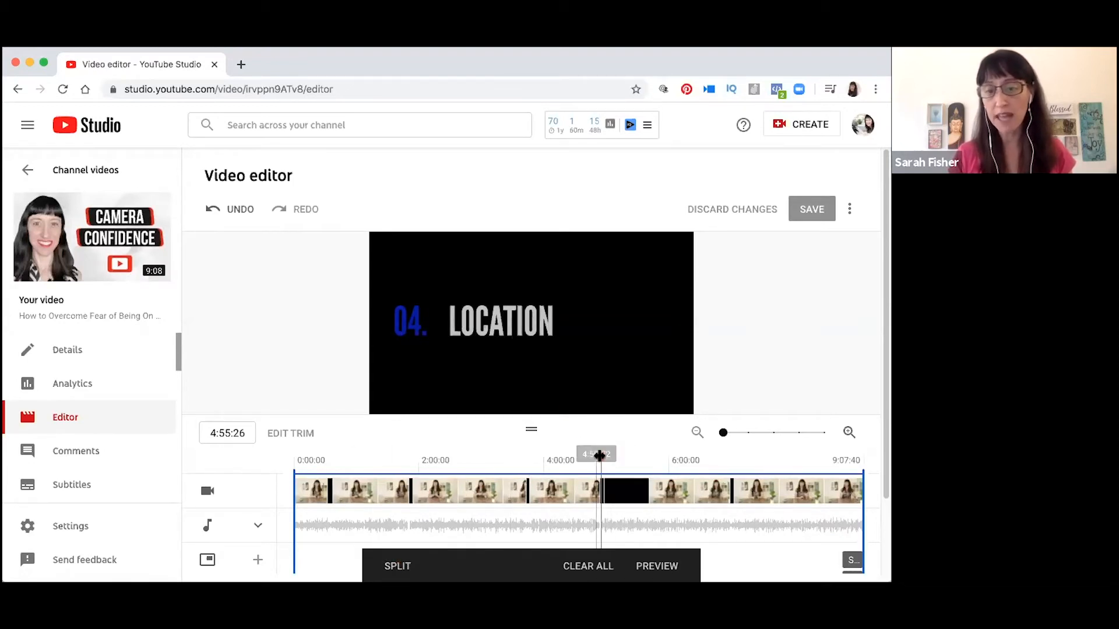
Split the video at 4:54:05, mark the section up to about 5:43 for removal, and apply the trim as a preview
mouse_move(600, 458)
mouse_down()
mouse_move(567, 457)
mouse_move(598, 466)
mouse_up()
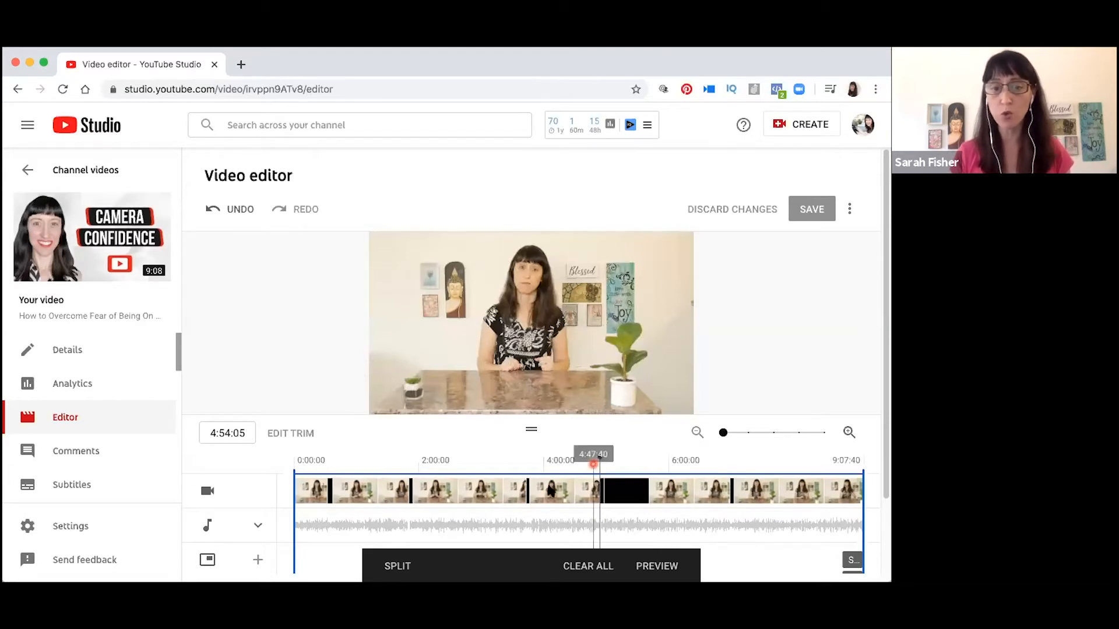
click(395, 569)
drag(604, 518, 649, 517)
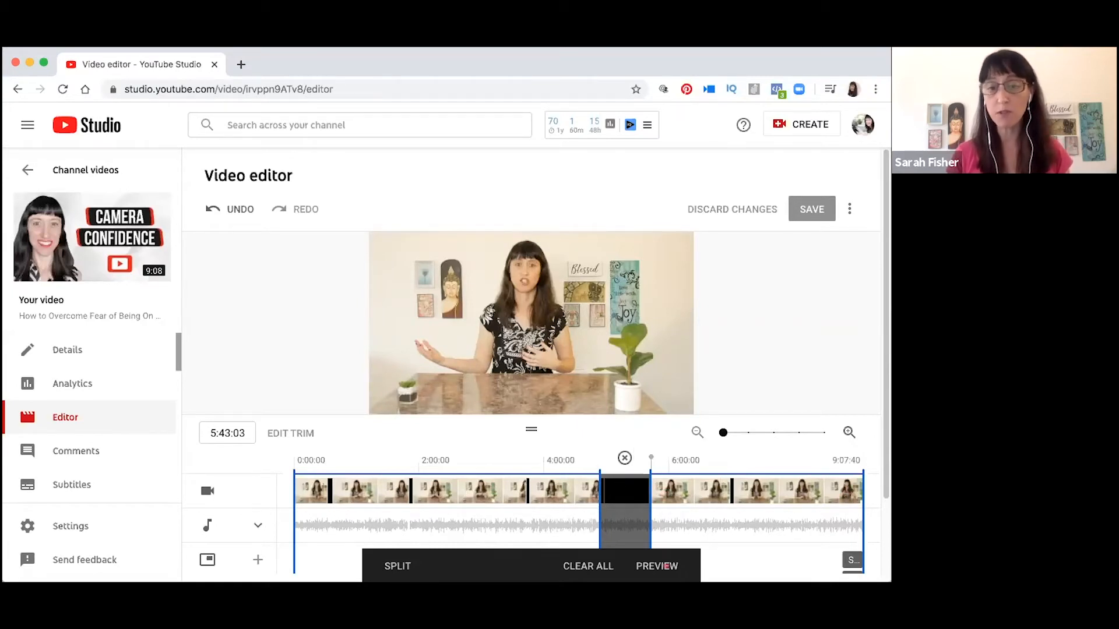
click(665, 566)
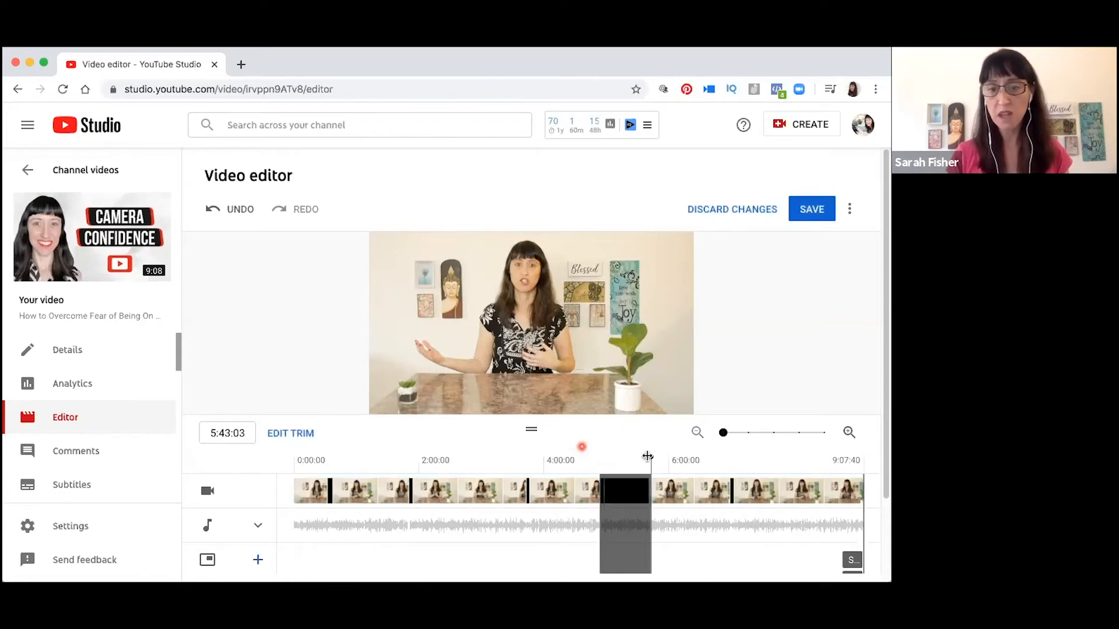
Place the playhead just before the removed section at 4:51:43, play the preview across the cut, and pause at 5:45:06
drag(648, 456, 636, 458)
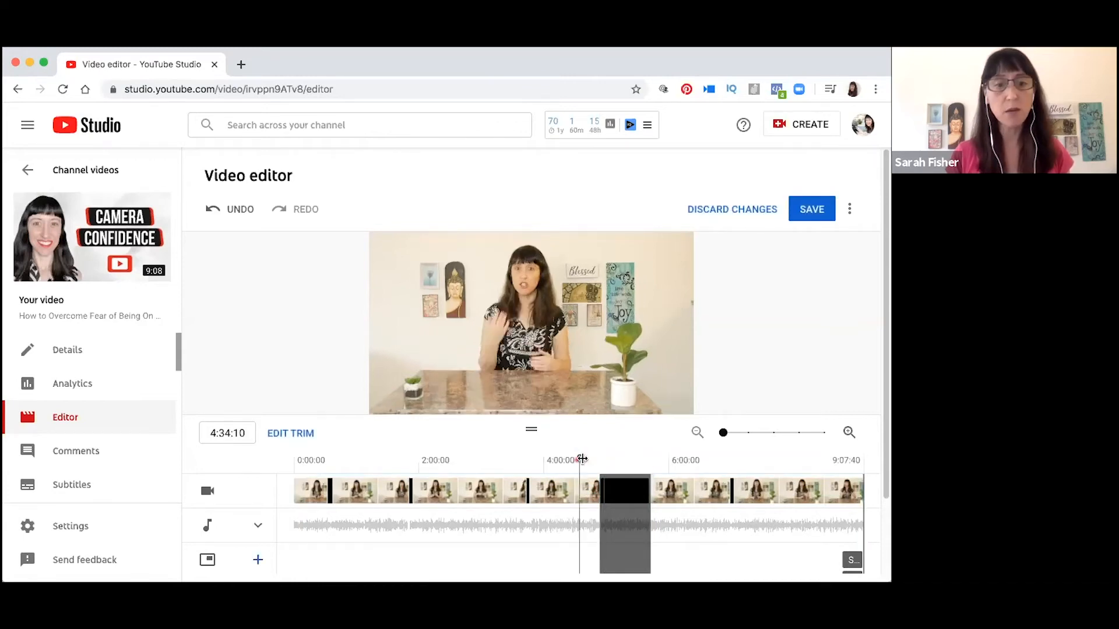
click(590, 458)
click(592, 458)
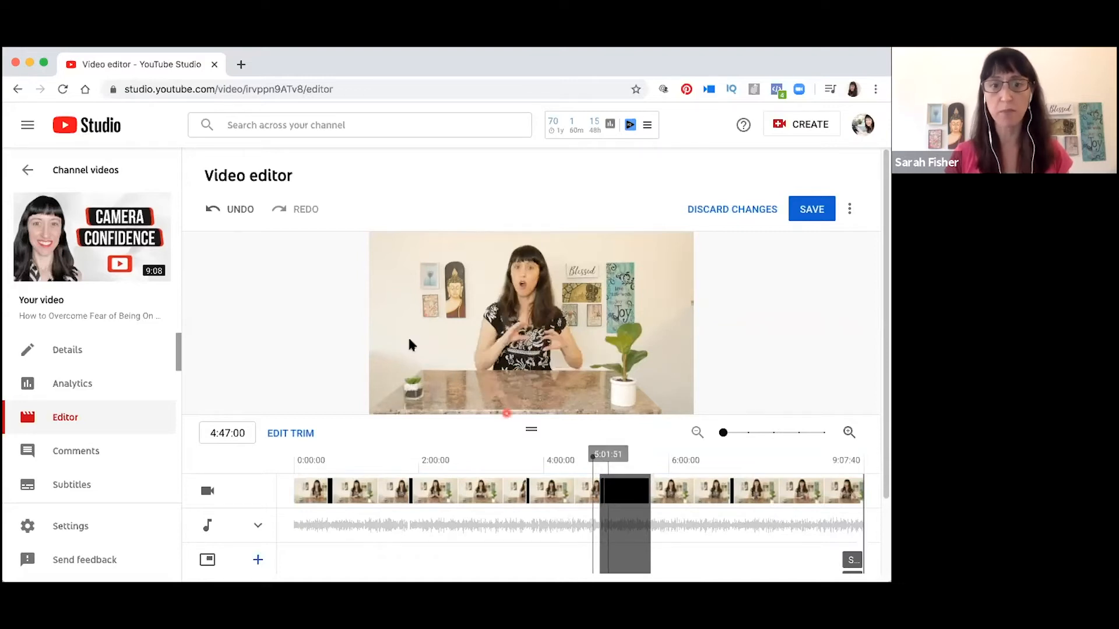
mouse_move(498, 405)
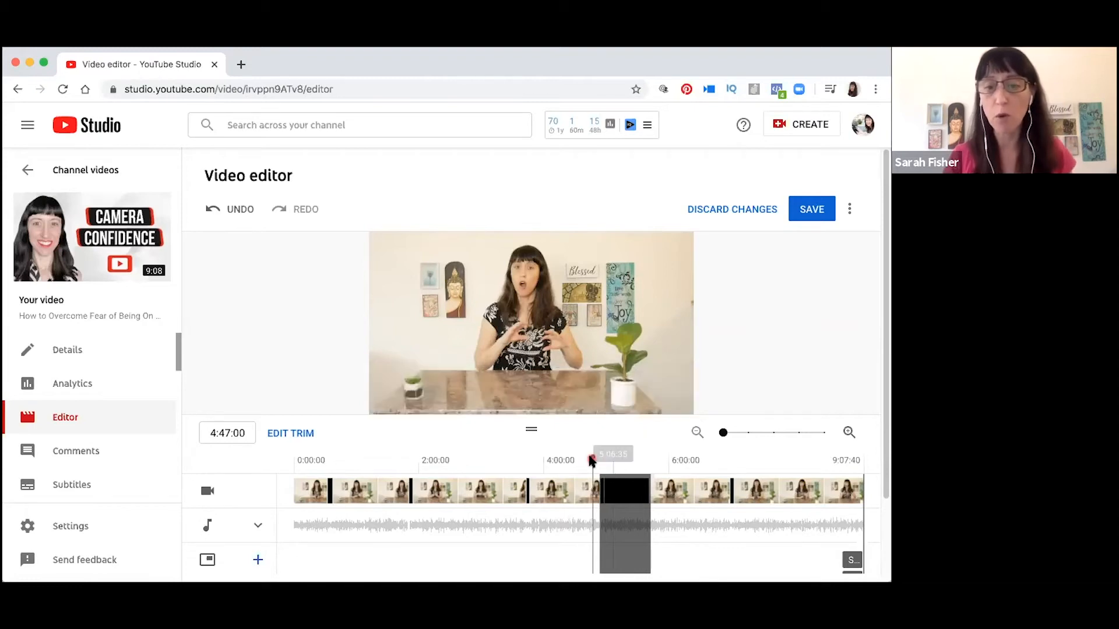
drag(590, 458, 598, 455)
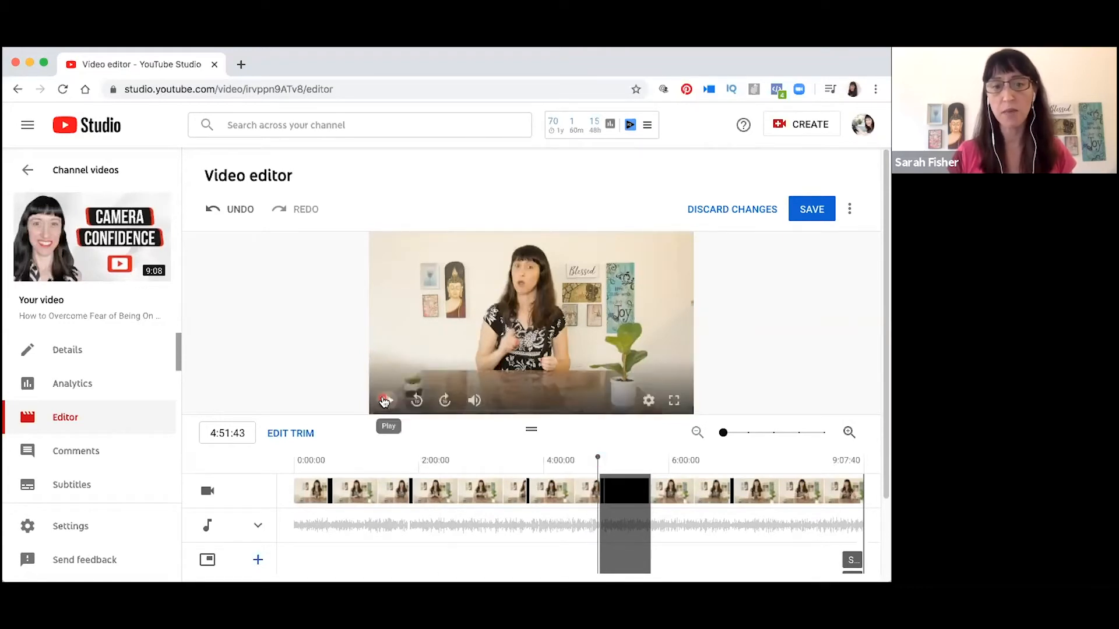
click(384, 401)
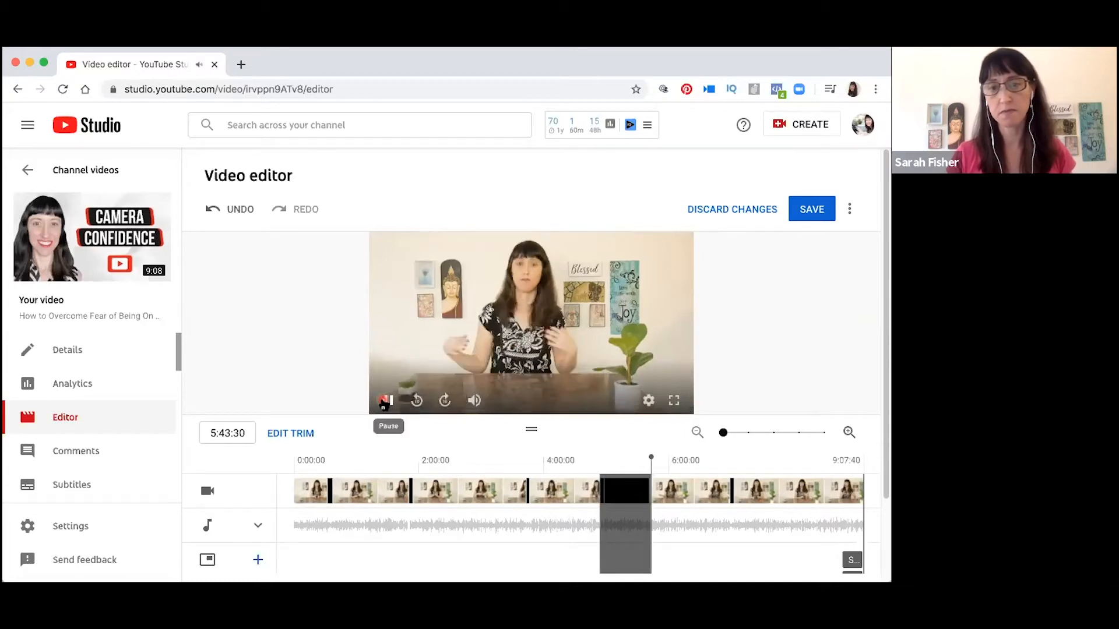
click(536, 321)
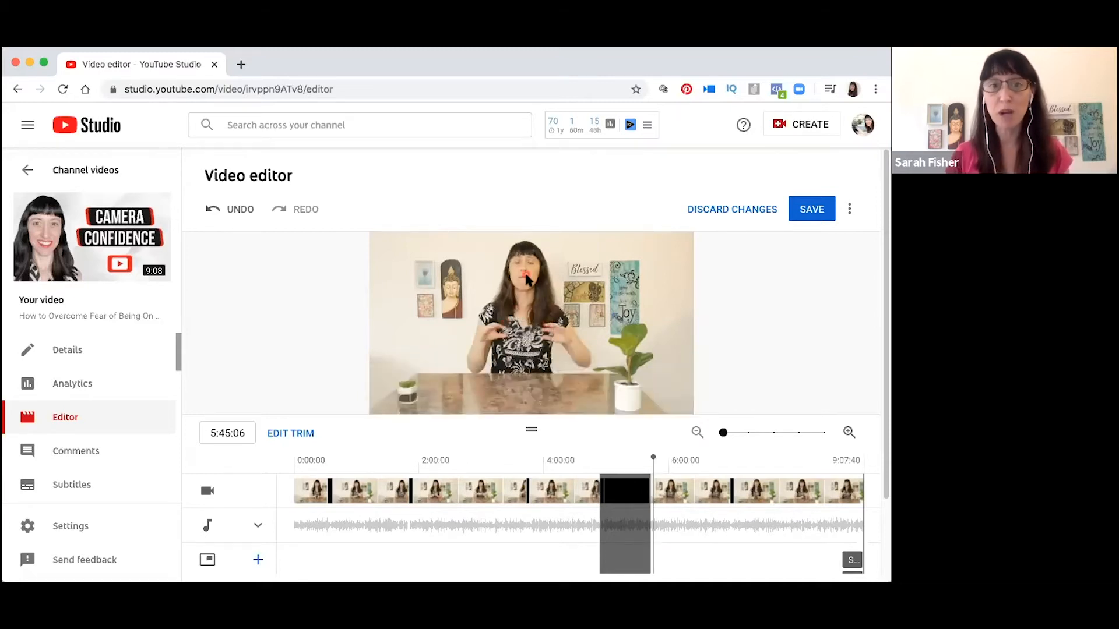
Compare the frames just before and just after the removed section, leaving the playhead at 5:49:47
mouse_move(526, 280)
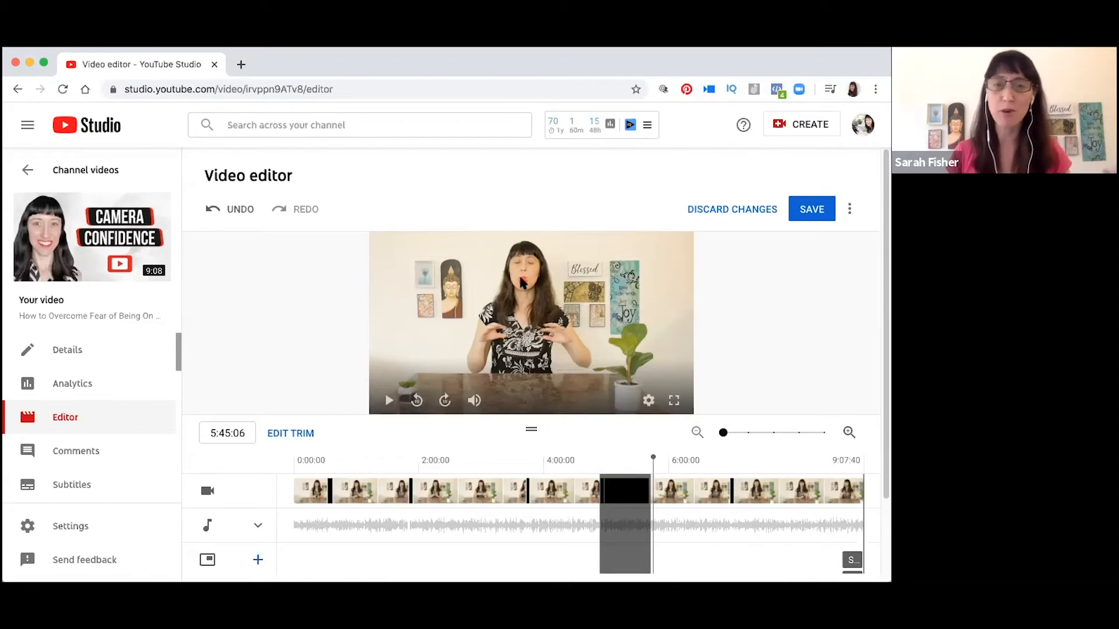
click(598, 462)
click(593, 462)
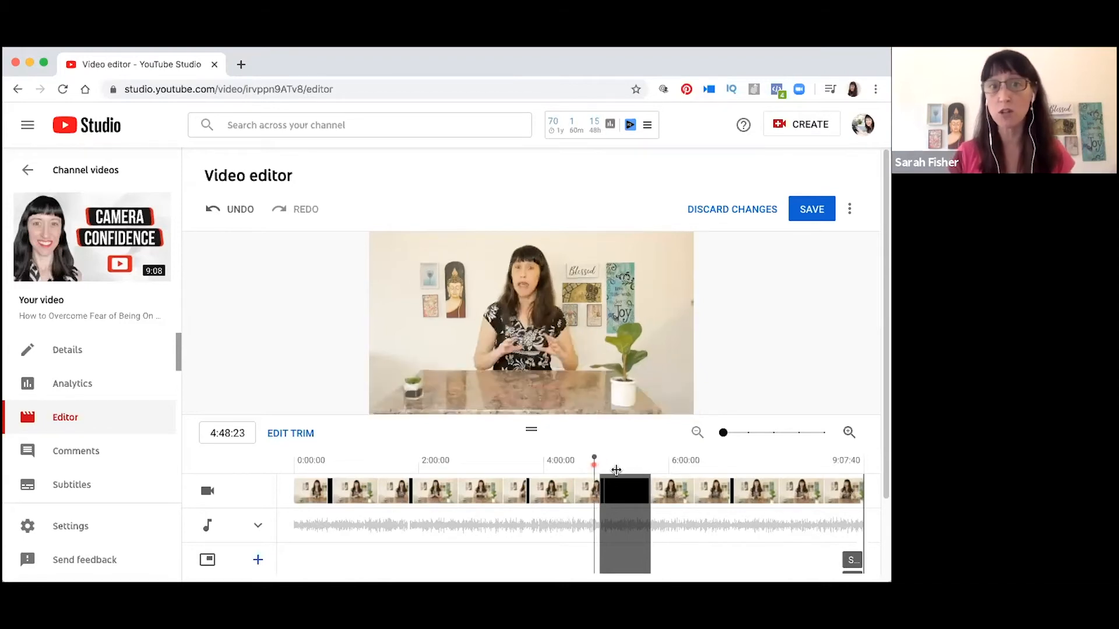
click(644, 478)
click(658, 480)
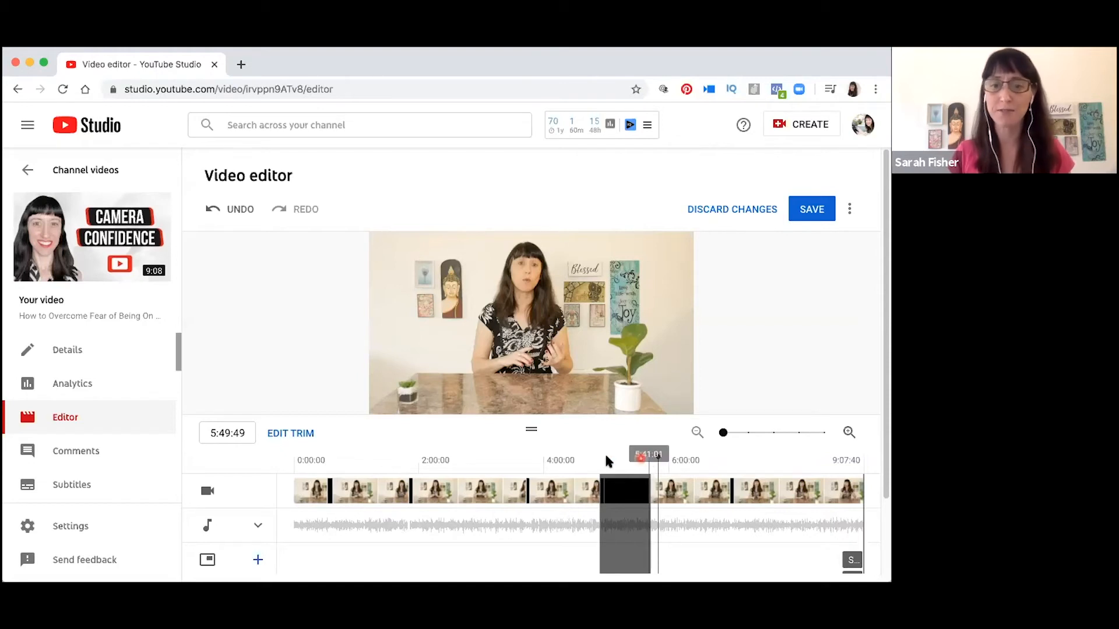
drag(597, 464, 657, 477)
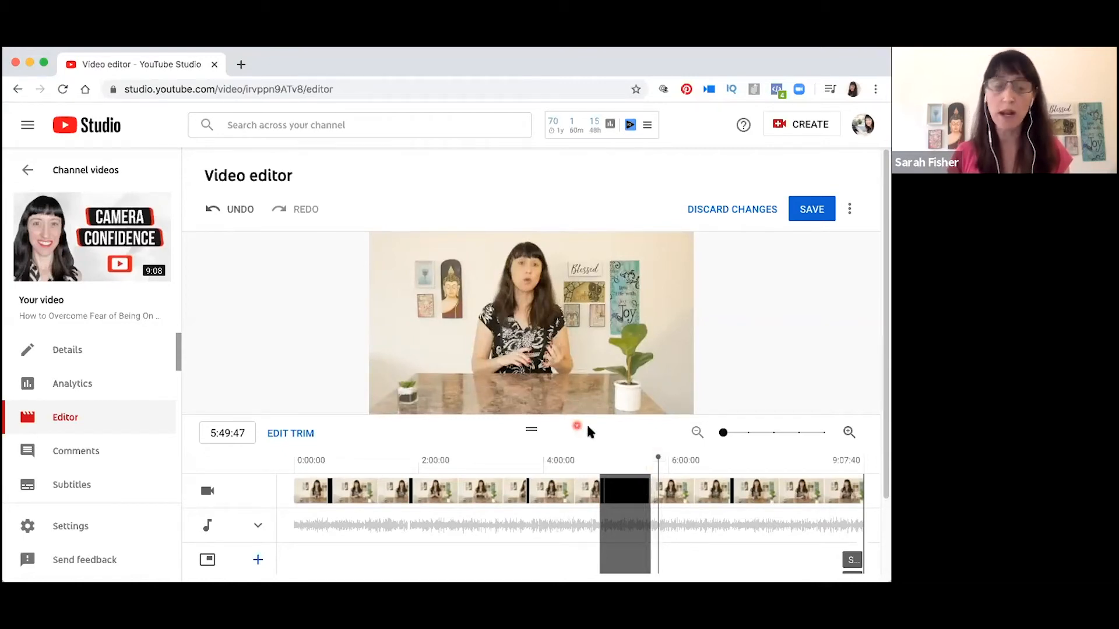
Undo the applied trim preview, the marked removal section and its split
click(240, 216)
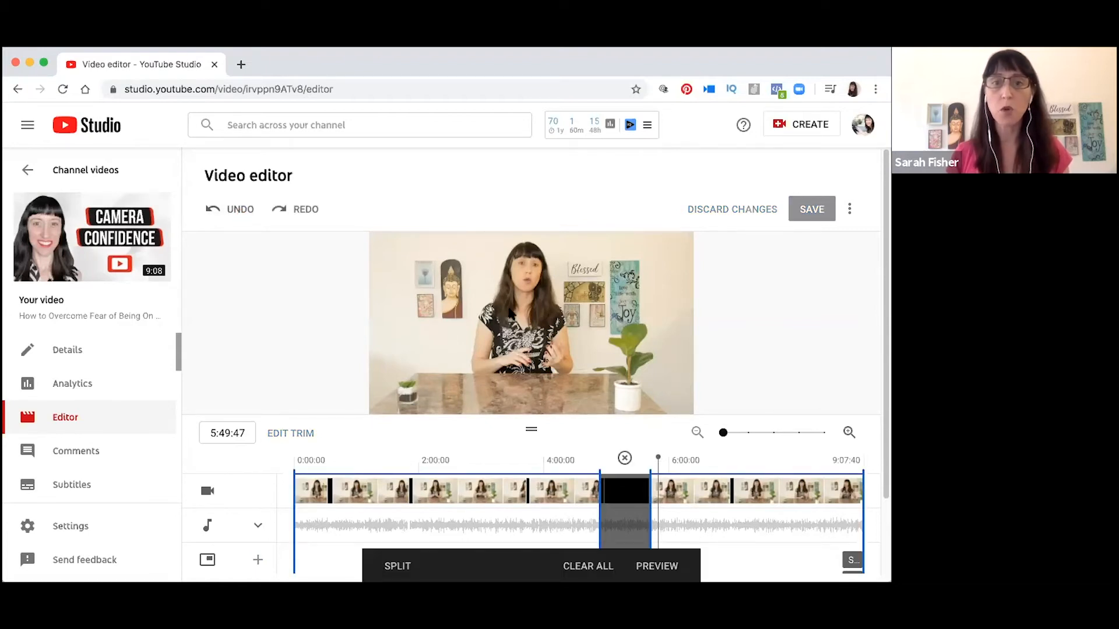
click(243, 215)
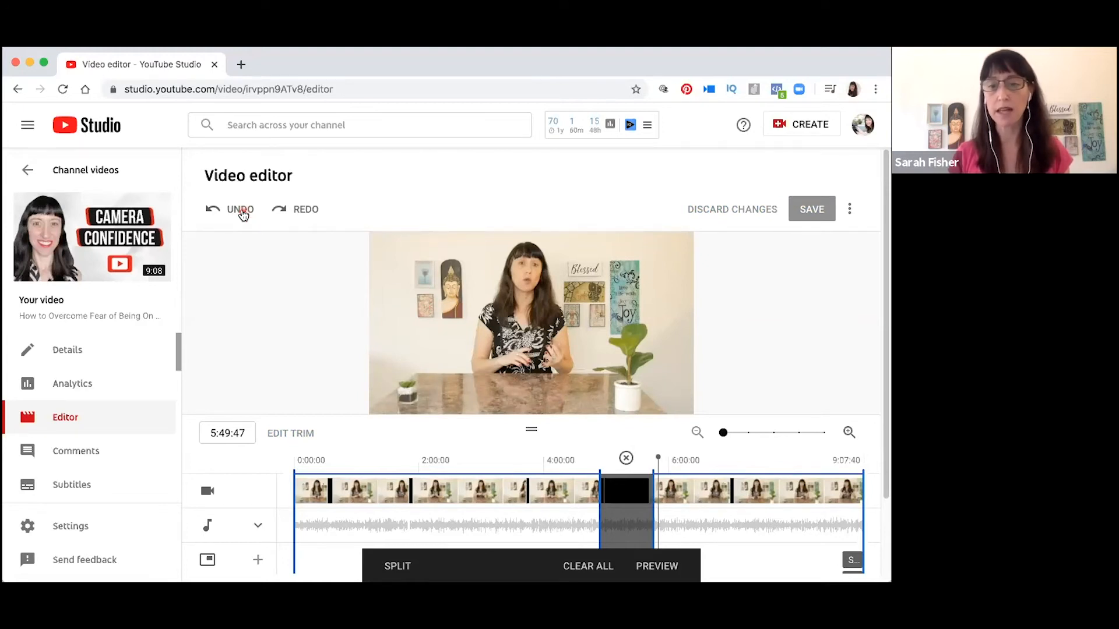
click(244, 216)
click(244, 216)
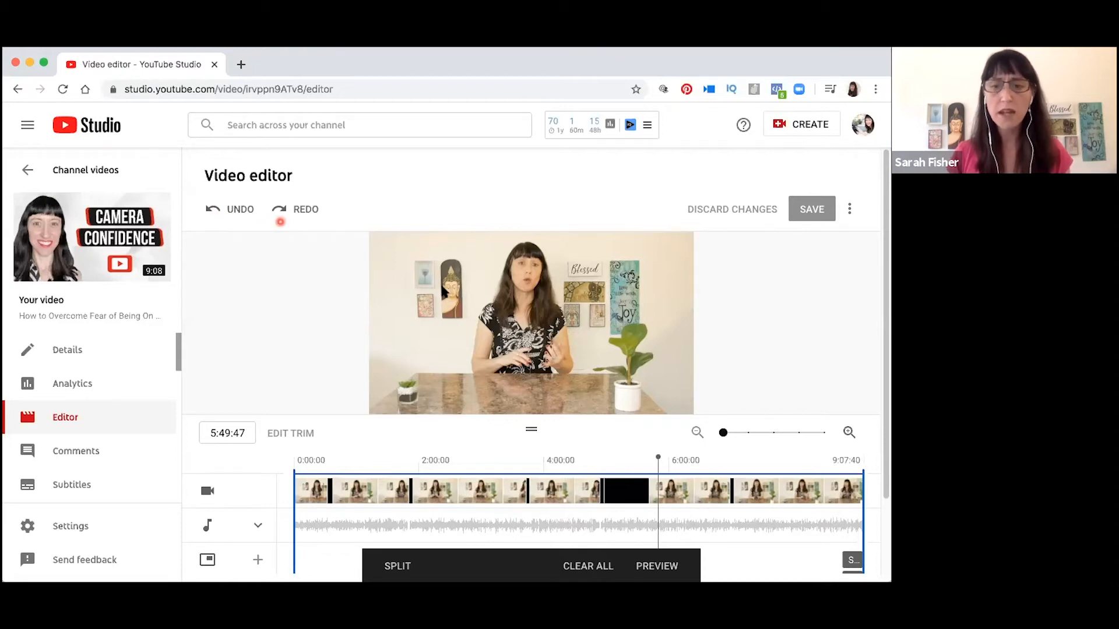
Open the add-audio page for this video and pause its preview player
scroll(881, 340, down, 3)
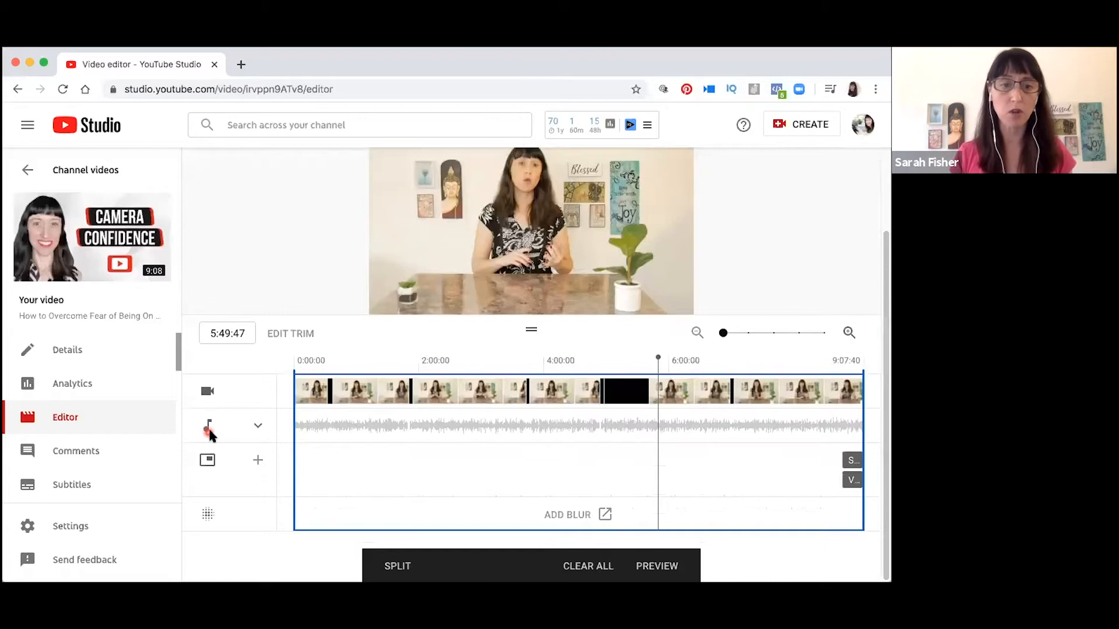
click(258, 426)
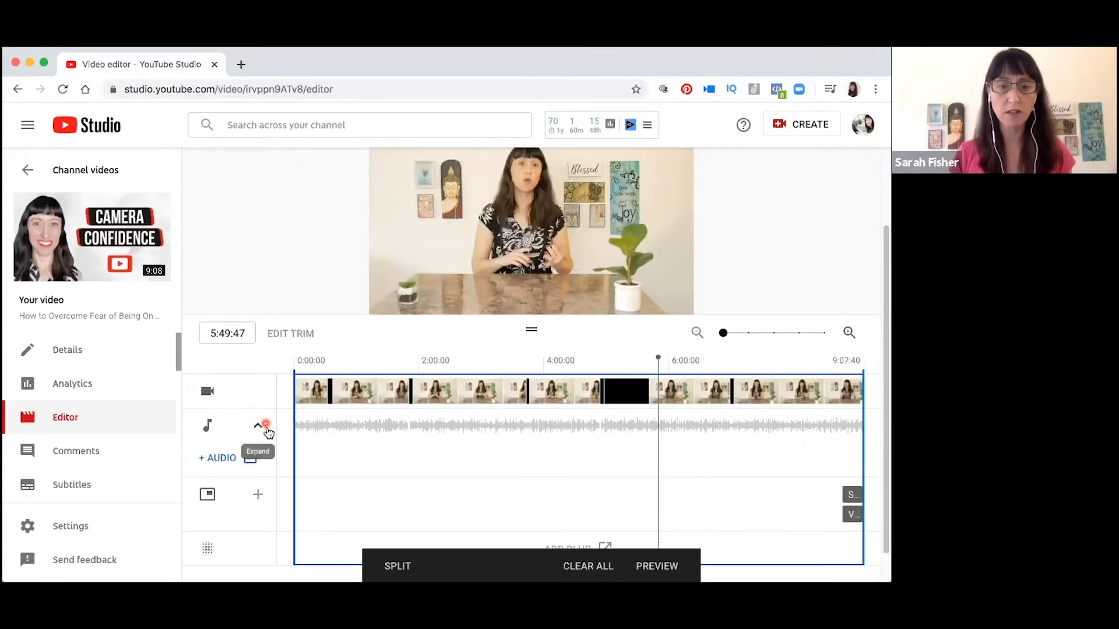
click(230, 461)
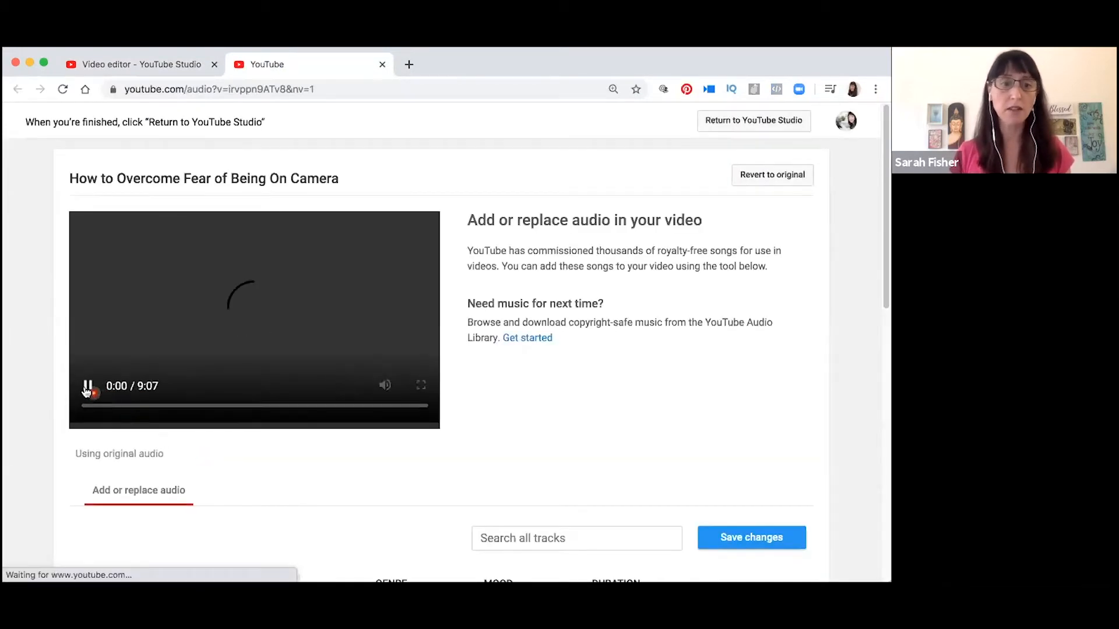
click(88, 387)
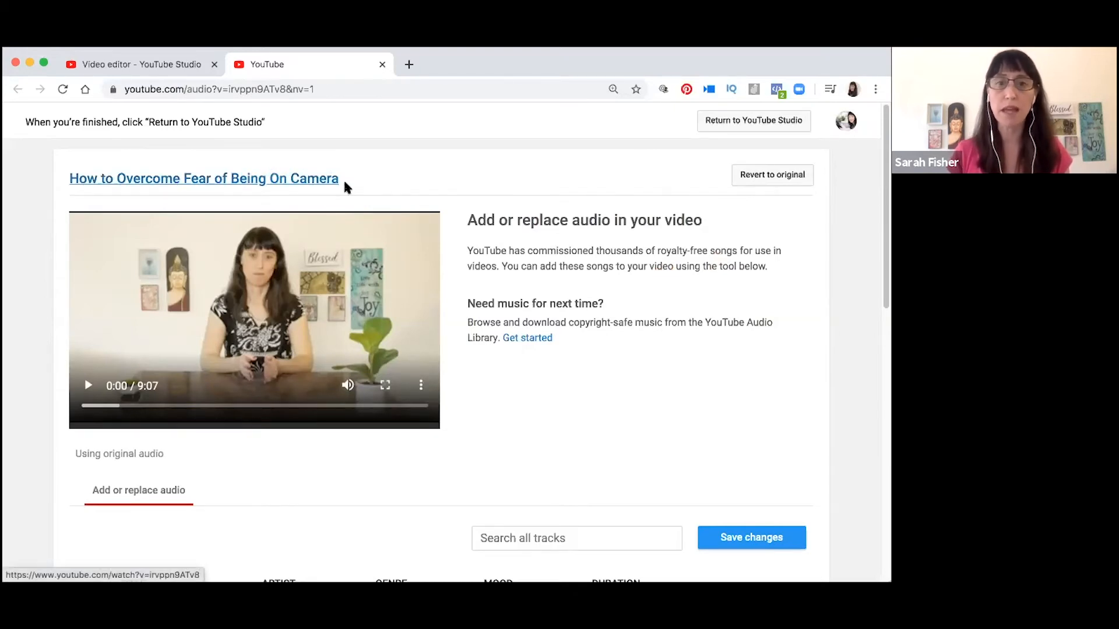
Sample the tracks "The Anunnaki Return" and "Song of Sadhana" in the royalty-free music list
scroll(870, 201, down, 1)
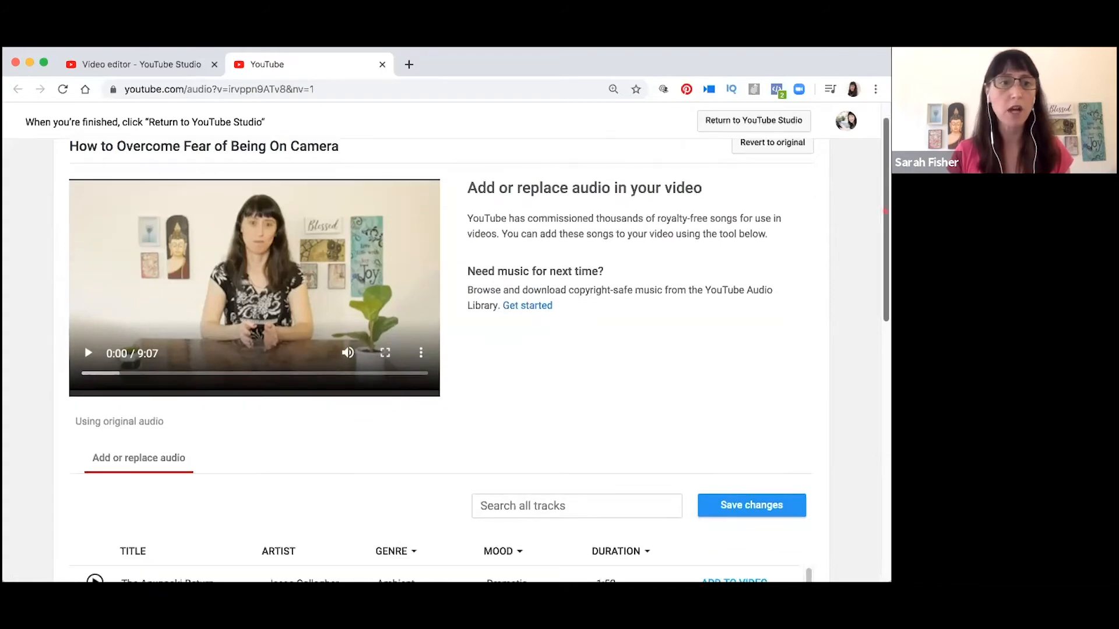
scroll(870, 201, up, 1)
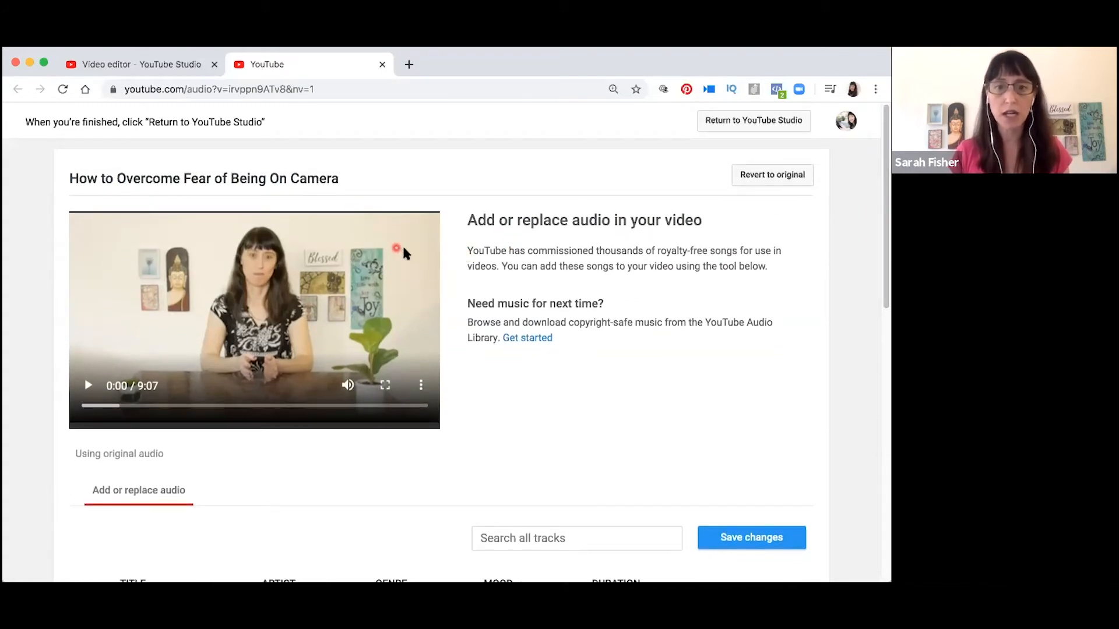
drag(881, 245, 882, 421)
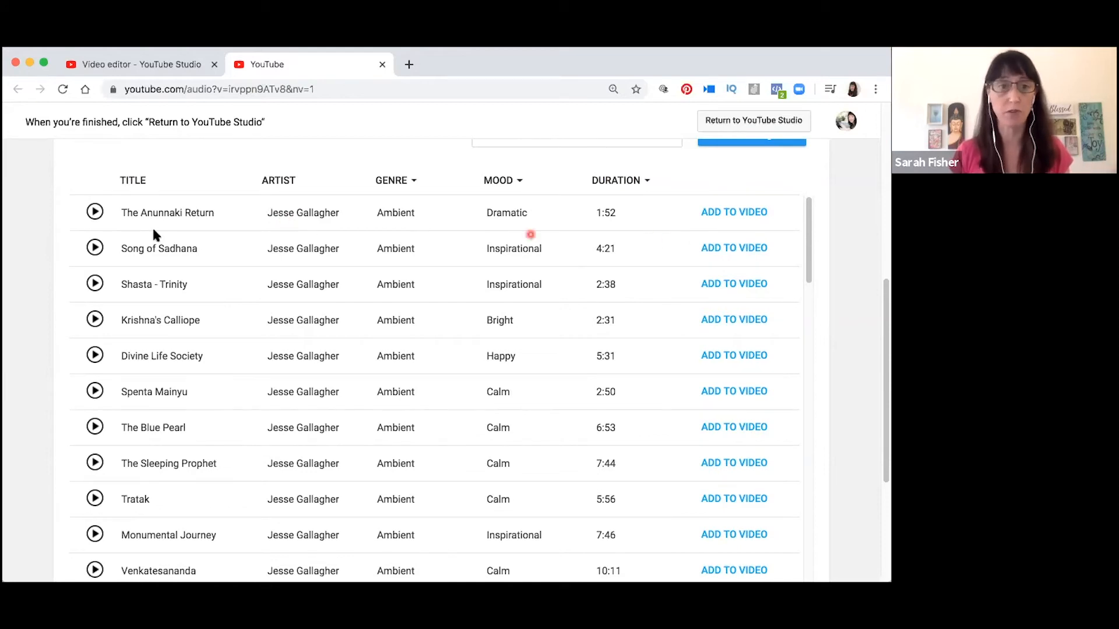
click(95, 217)
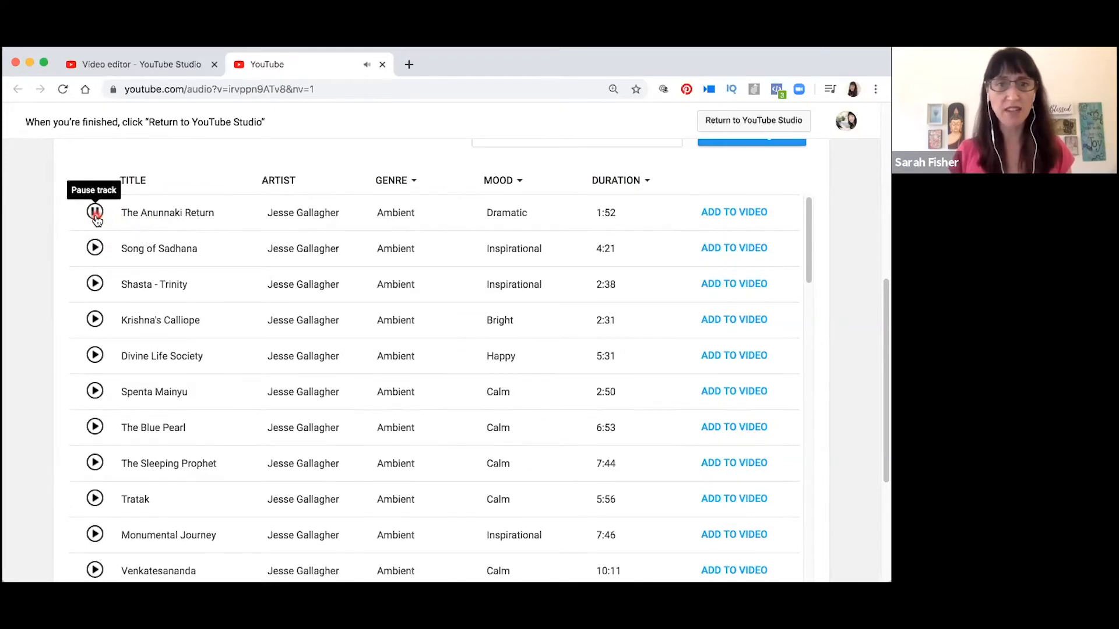
click(95, 215)
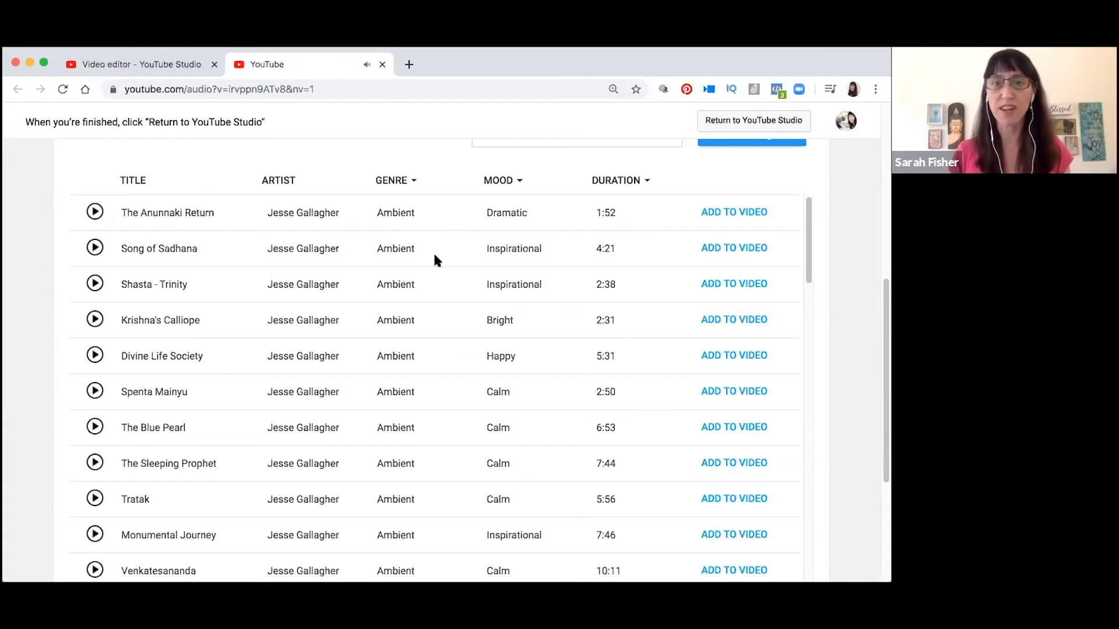
click(98, 254)
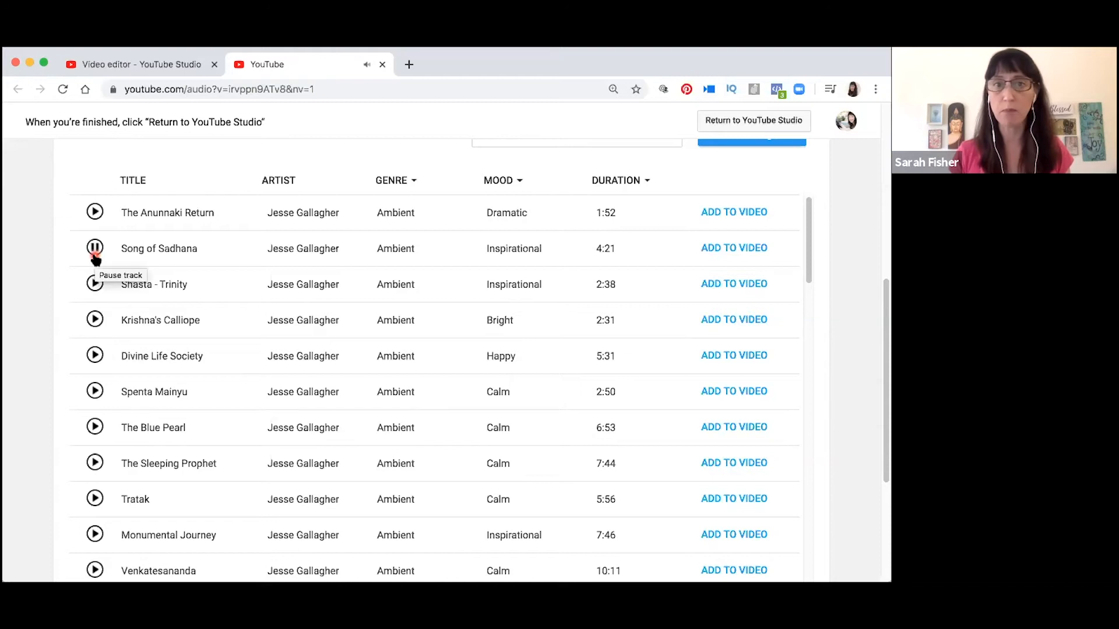
click(95, 252)
Add the calm ambient track "Venkatesananda", 10:11 long, to the video
mouse_move(885, 317)
mouse_down()
mouse_move(886, 337)
mouse_move(886, 313)
mouse_up()
scroll(855, 219, up, 5)
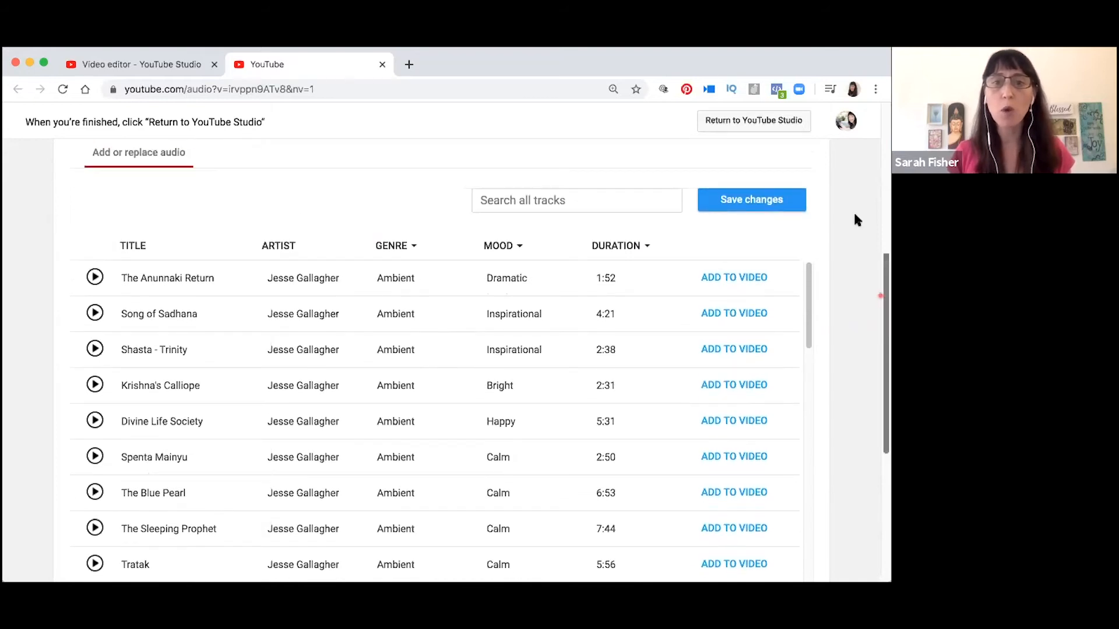
scroll(849, 183, up, 1)
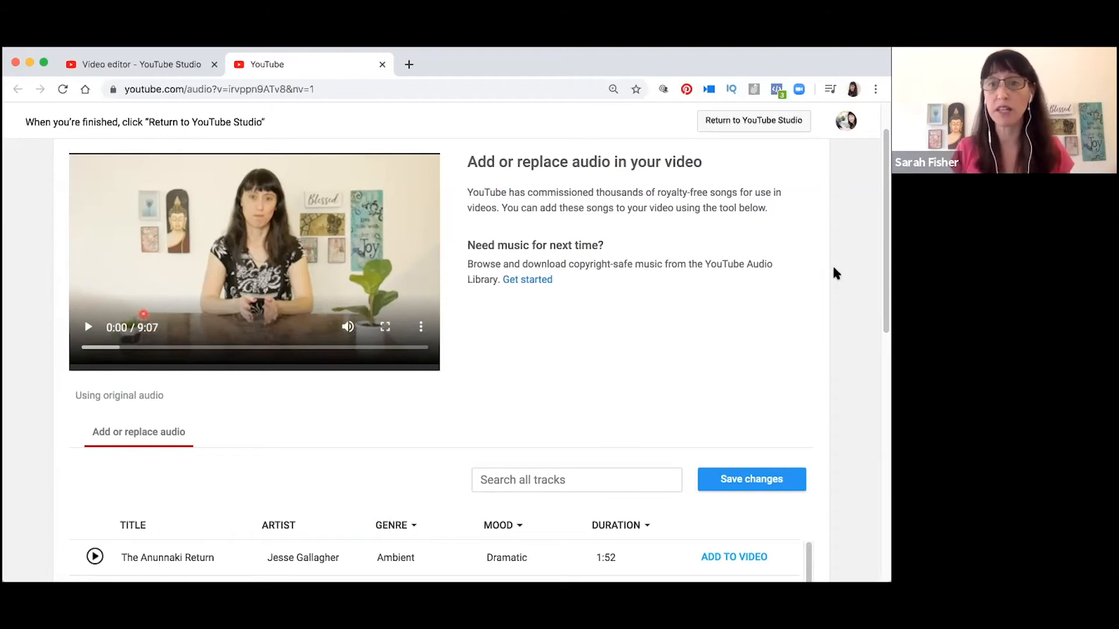
scroll(883, 280, down, 4)
drag(886, 378, 878, 426)
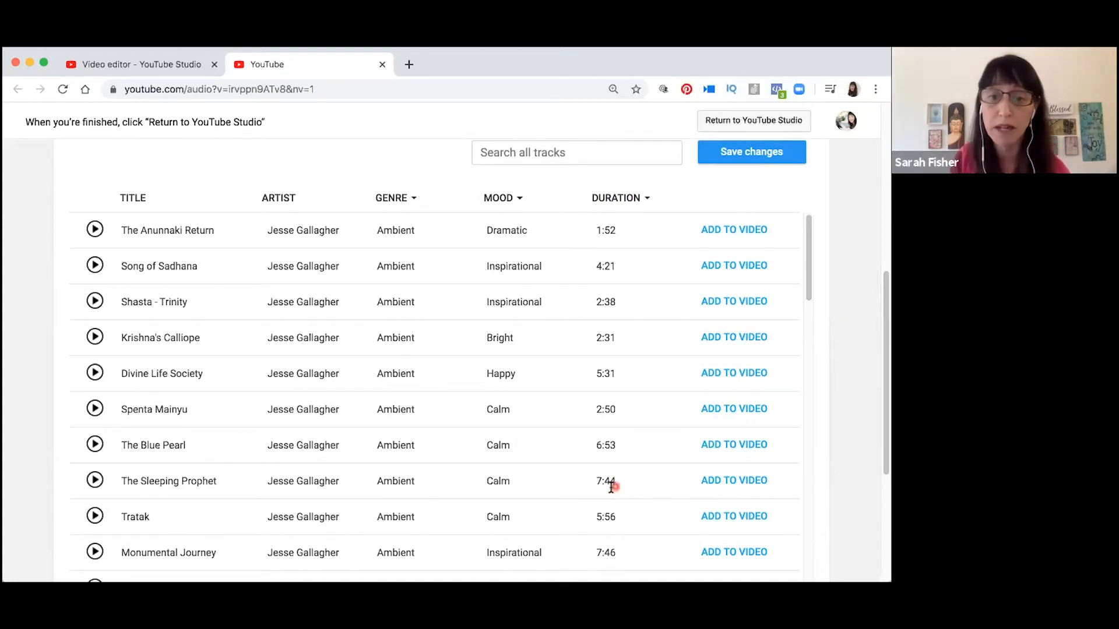
scroll(886, 370, down, 5)
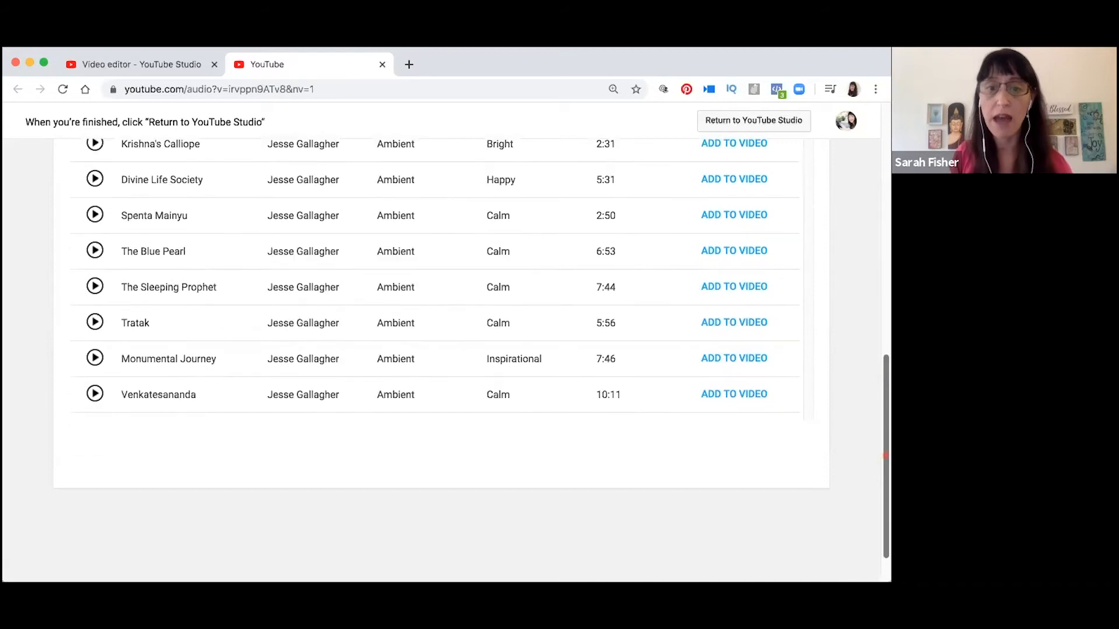
click(742, 412)
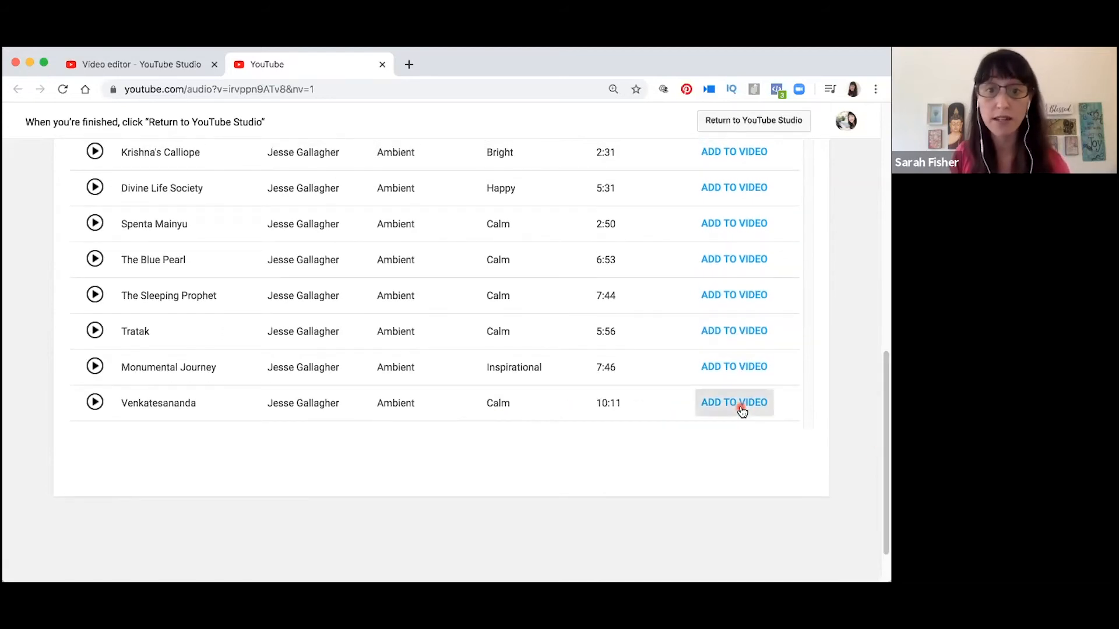
Check the preview with the added track, pause it at 0:22, and set the audio saturation fully towards favoring original audio
scroll(883, 399, up, 9)
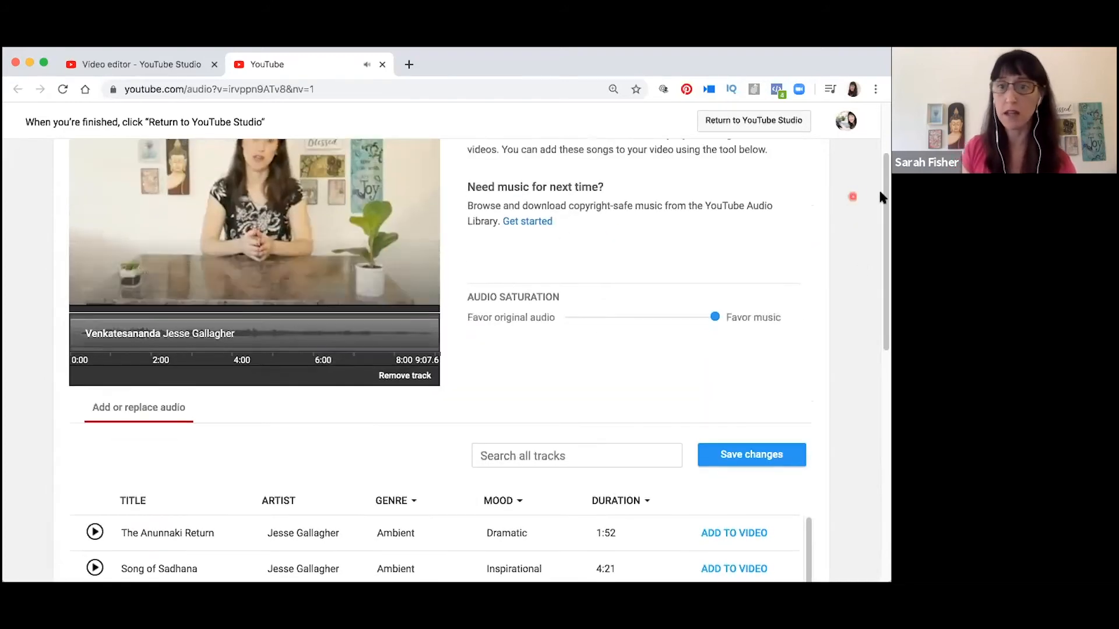
drag(885, 193, 885, 161)
mouse_move(81, 353)
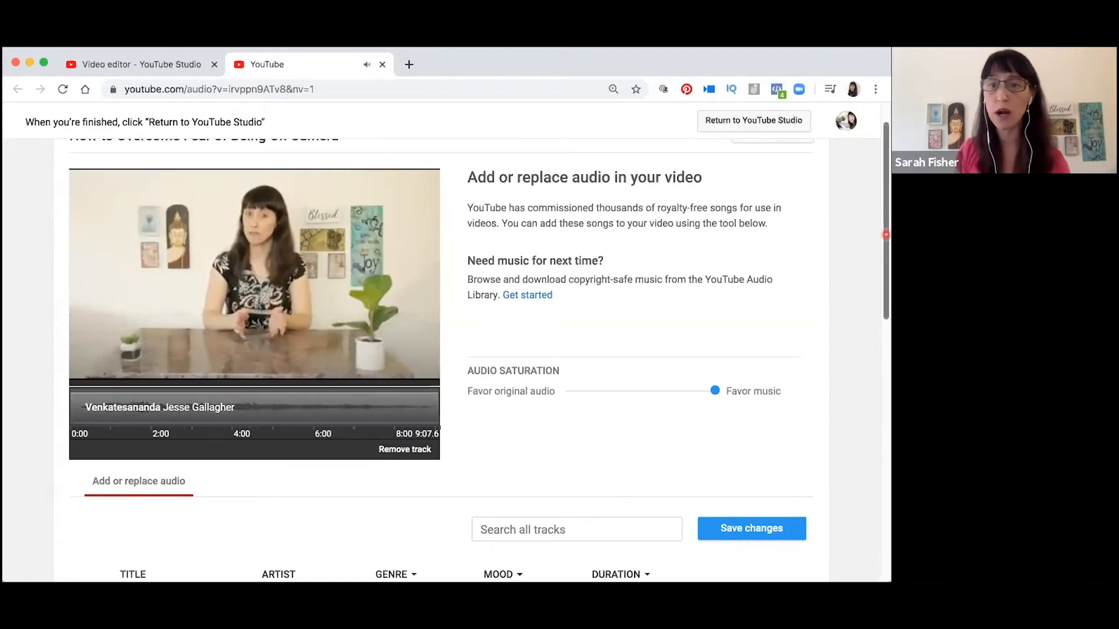
drag(886, 222, 885, 201)
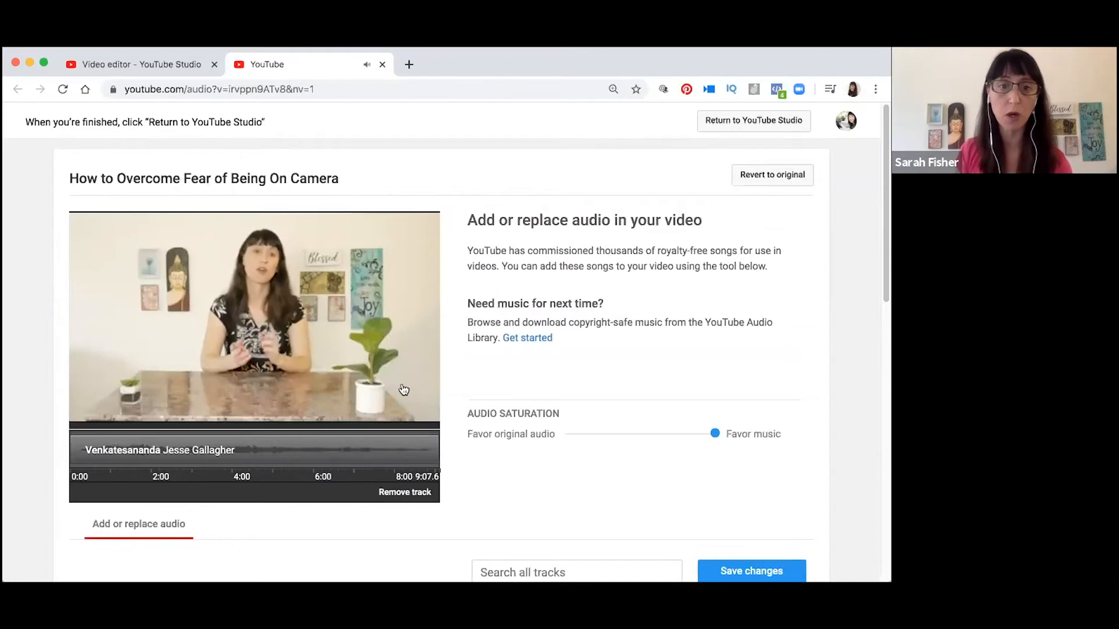
mouse_move(334, 355)
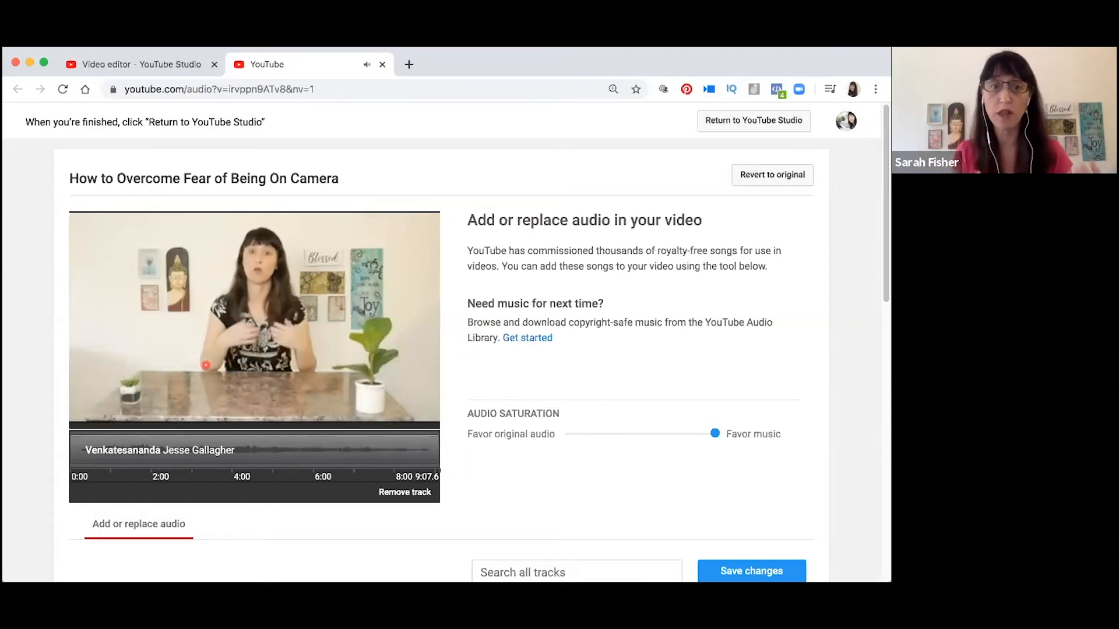
mouse_move(213, 364)
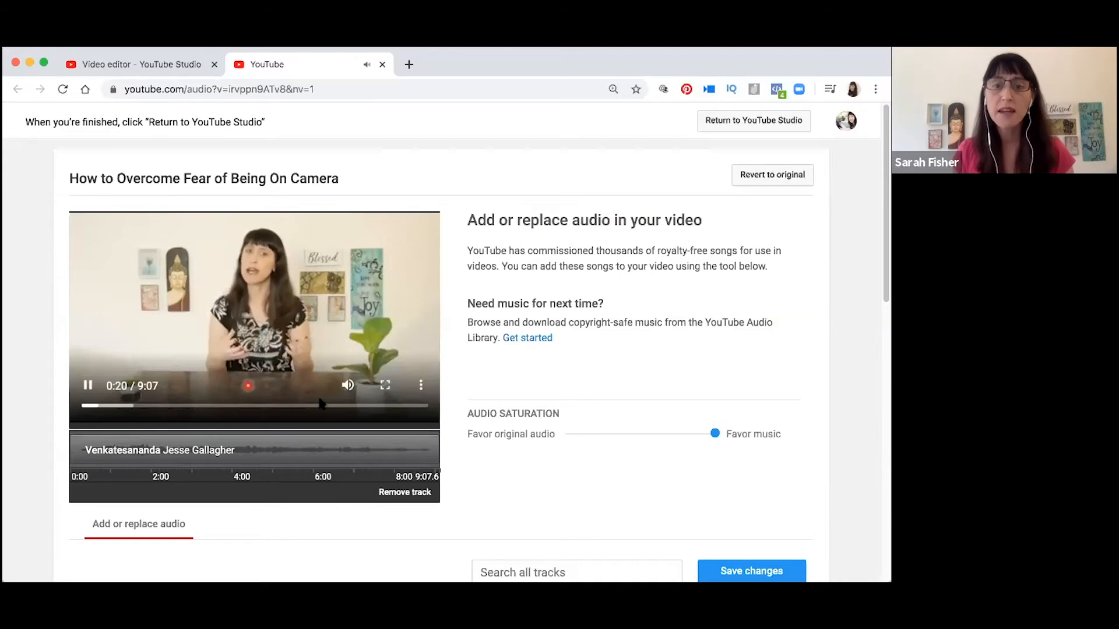
click(88, 385)
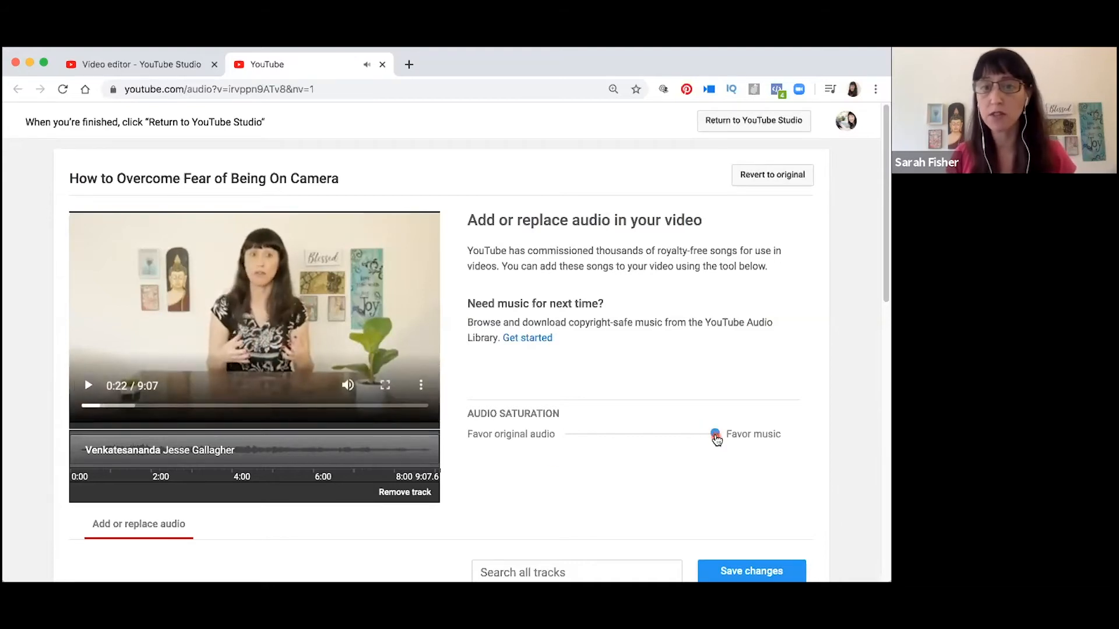
drag(714, 438, 556, 432)
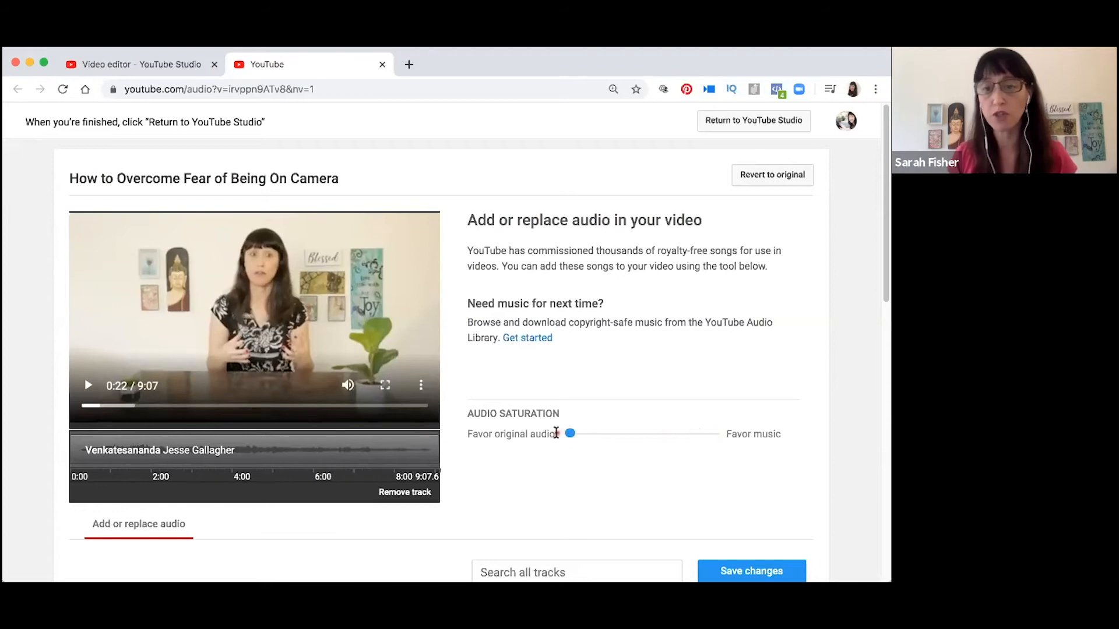
Test different audio saturation levels in the preview and set the balance about four-fifths of the way towards favoring music
click(671, 435)
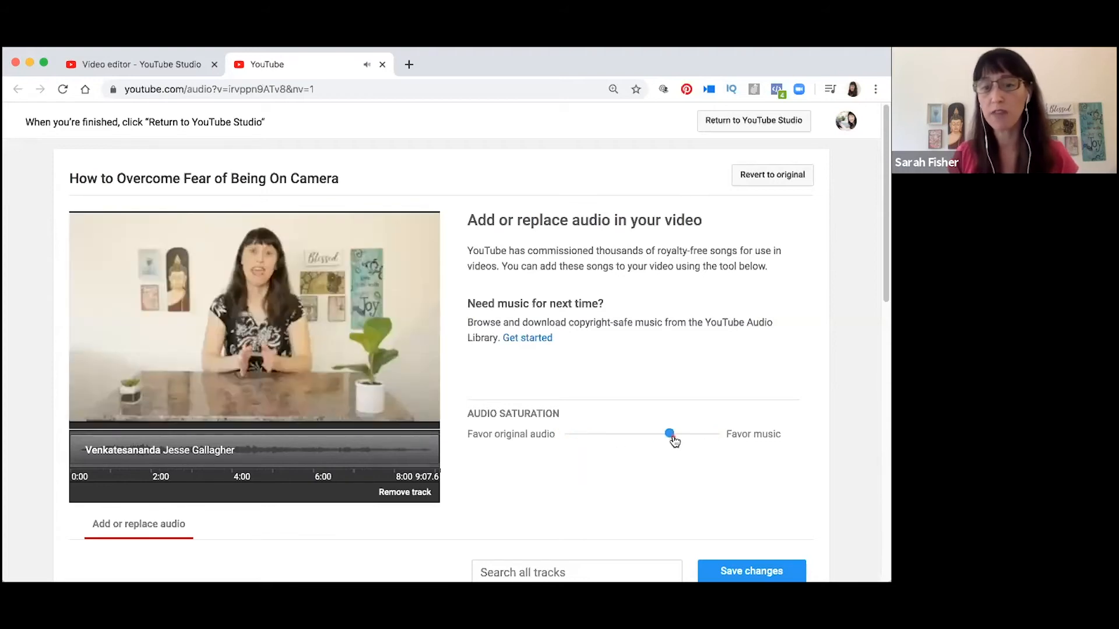
click(89, 386)
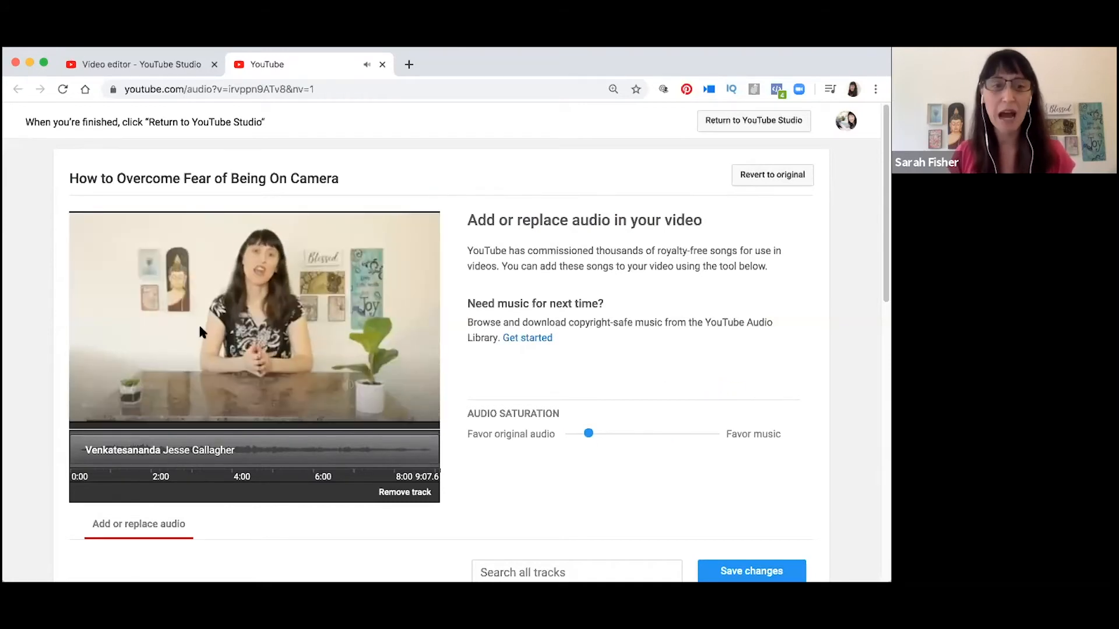
click(89, 387)
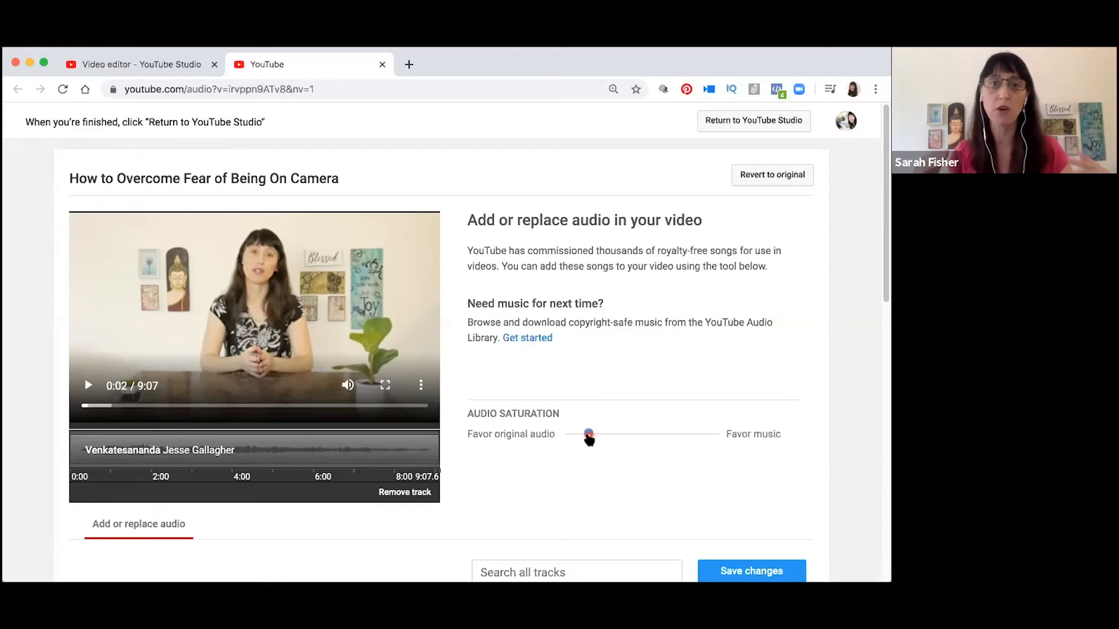
drag(589, 440, 688, 440)
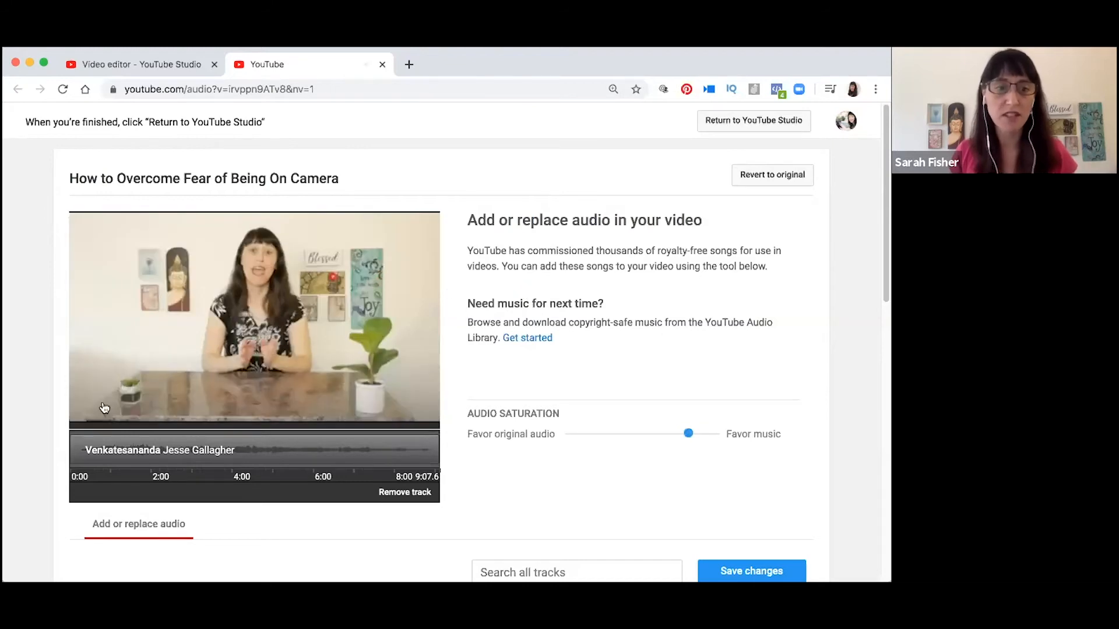
click(93, 388)
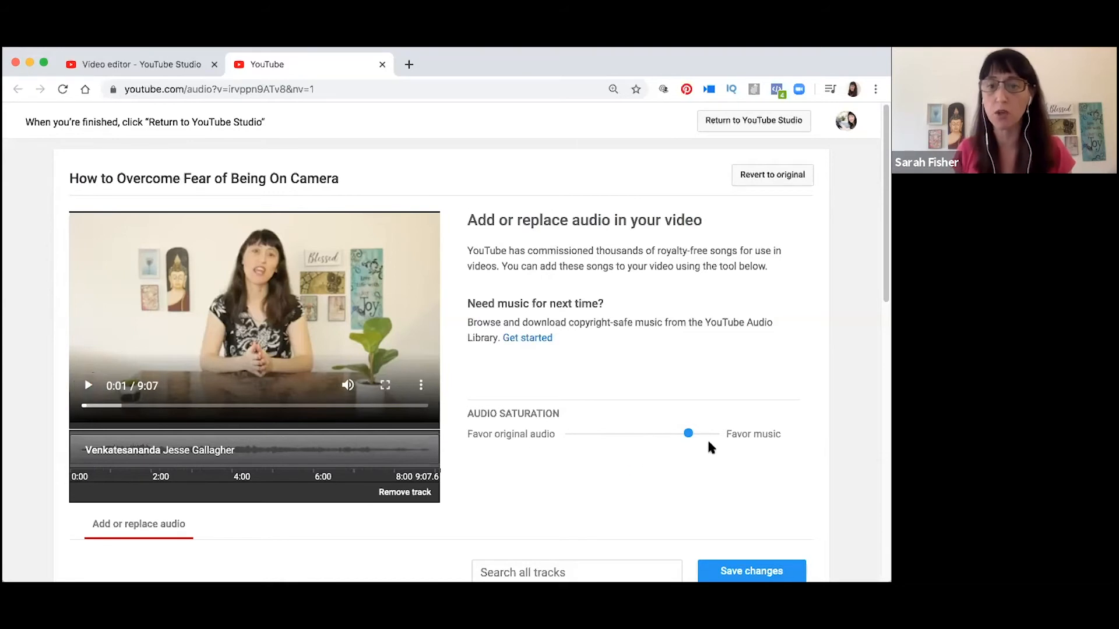
drag(692, 439, 687, 434)
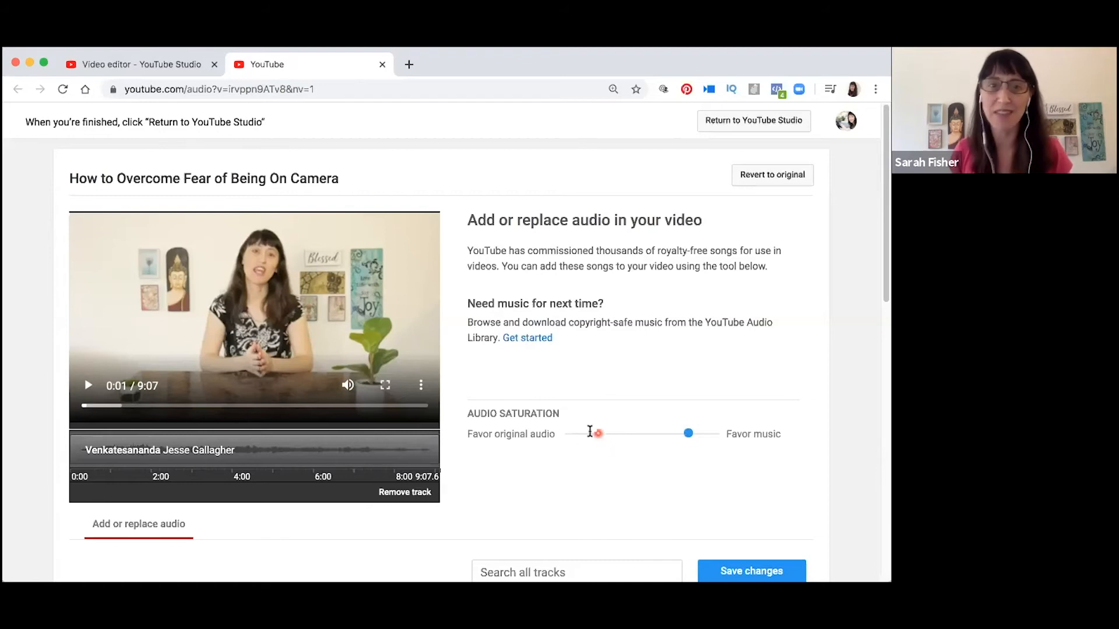
Shorten the "Venkatesananda" track to a middle section of the video, and stretch it back to nearly full length
drag(72, 452, 175, 452)
drag(436, 452, 291, 452)
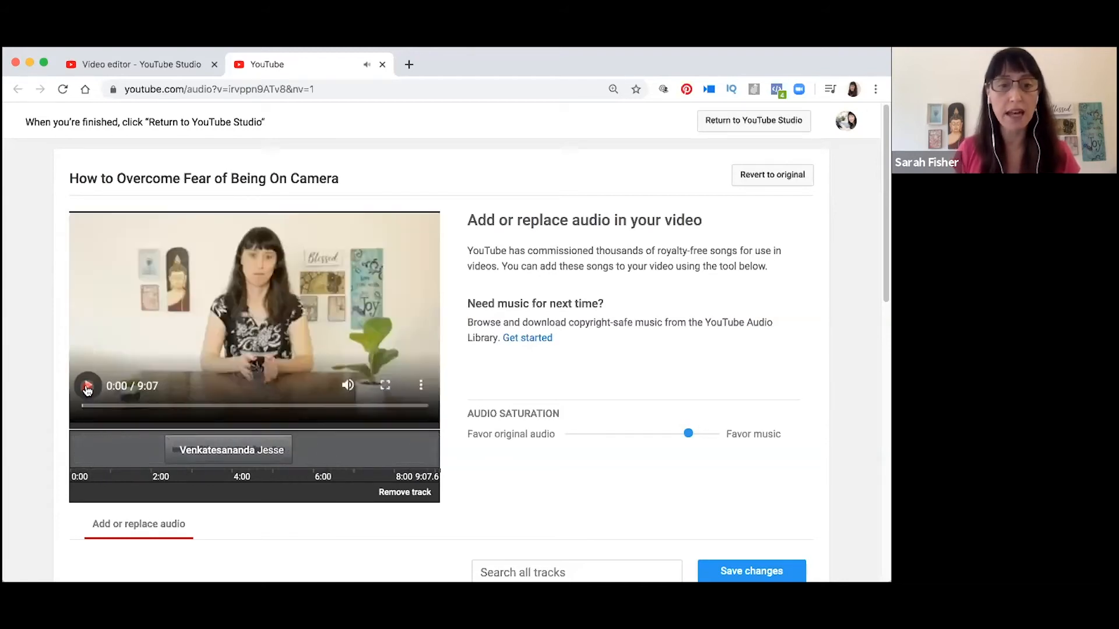
mouse_move(254, 444)
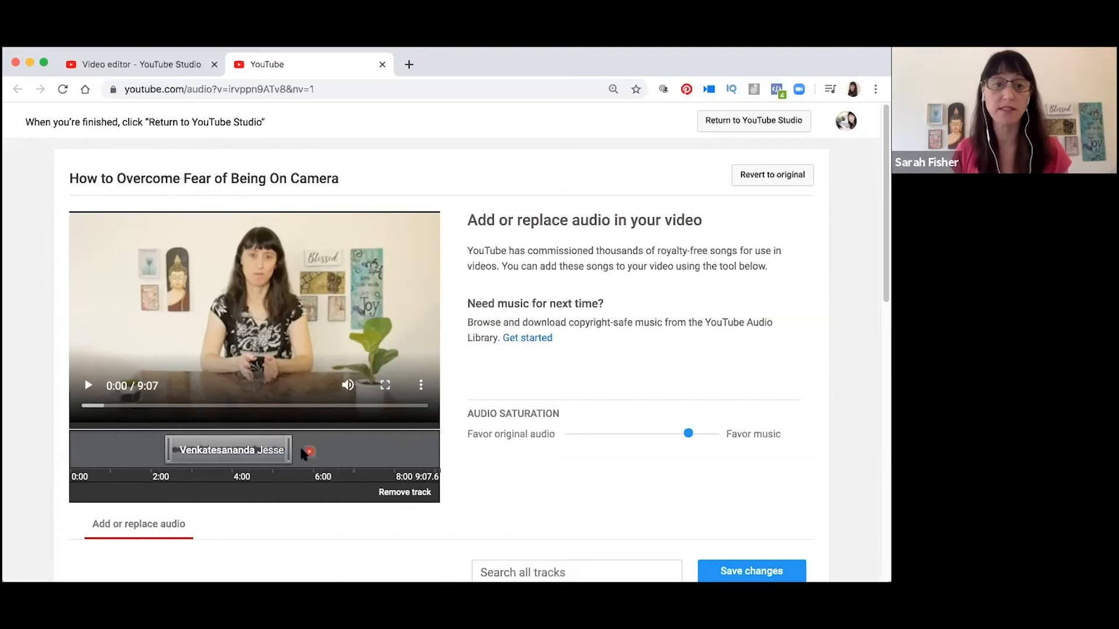
drag(292, 450, 435, 450)
drag(167, 451, 73, 446)
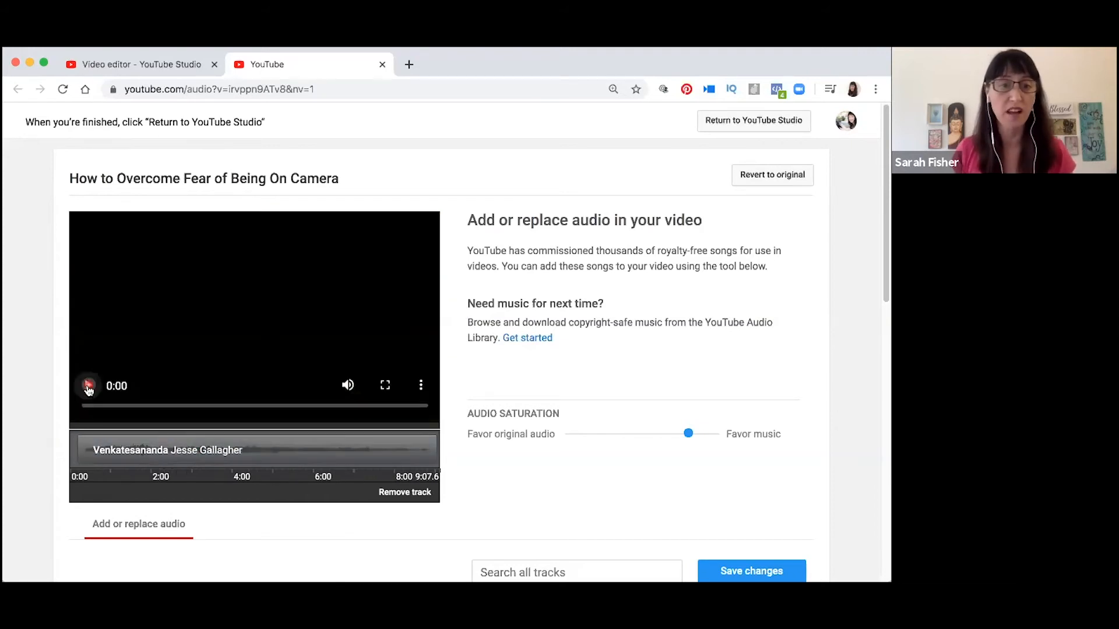
Trim the "Venkatesananda" track to start at 2:28 and extend its end to the end of the video
drag(81, 450, 170, 452)
drag(375, 457, 295, 449)
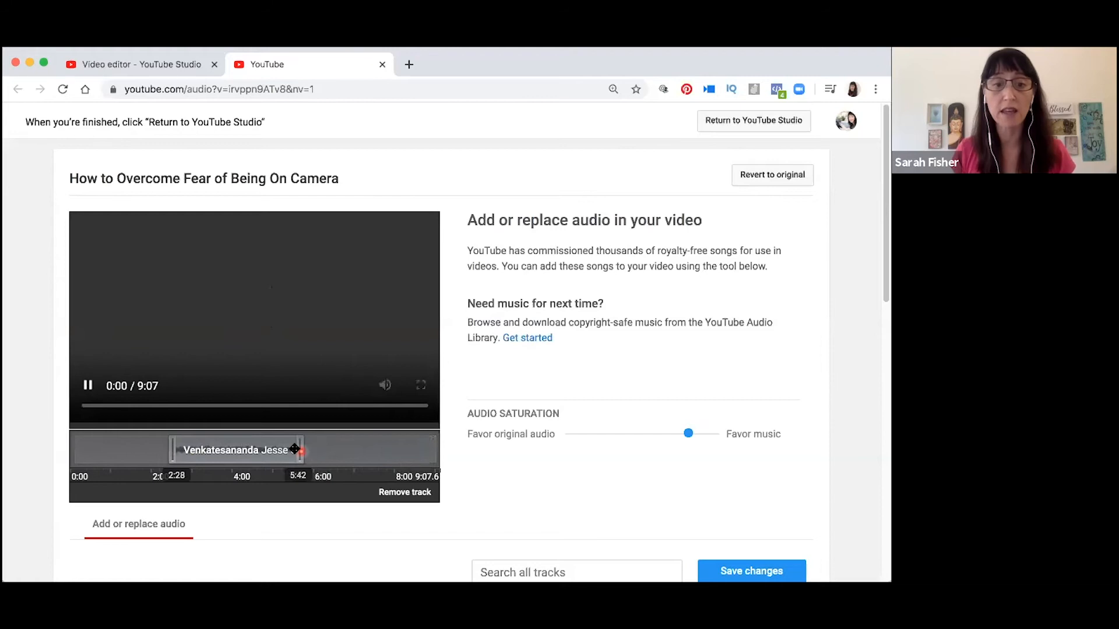
click(190, 454)
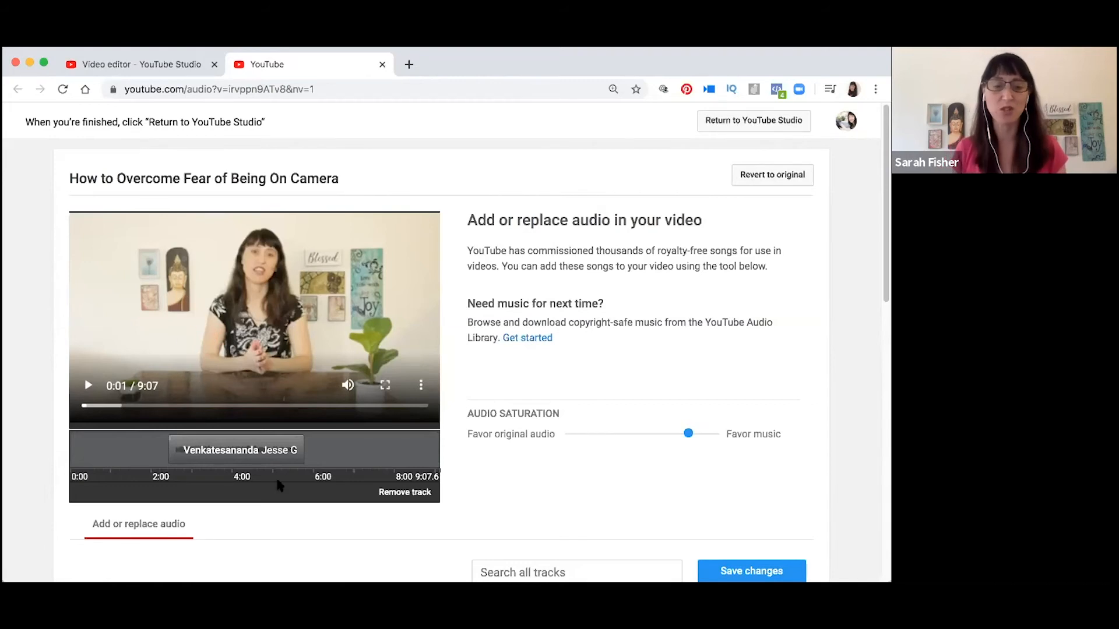
drag(299, 450, 299, 449)
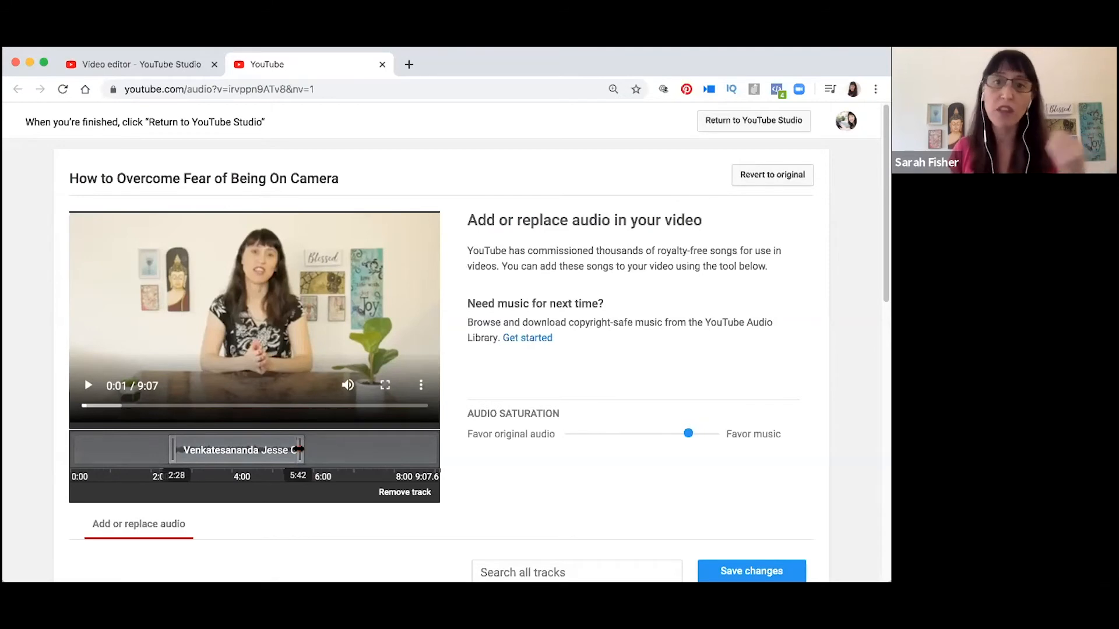
drag(299, 449, 742, 317)
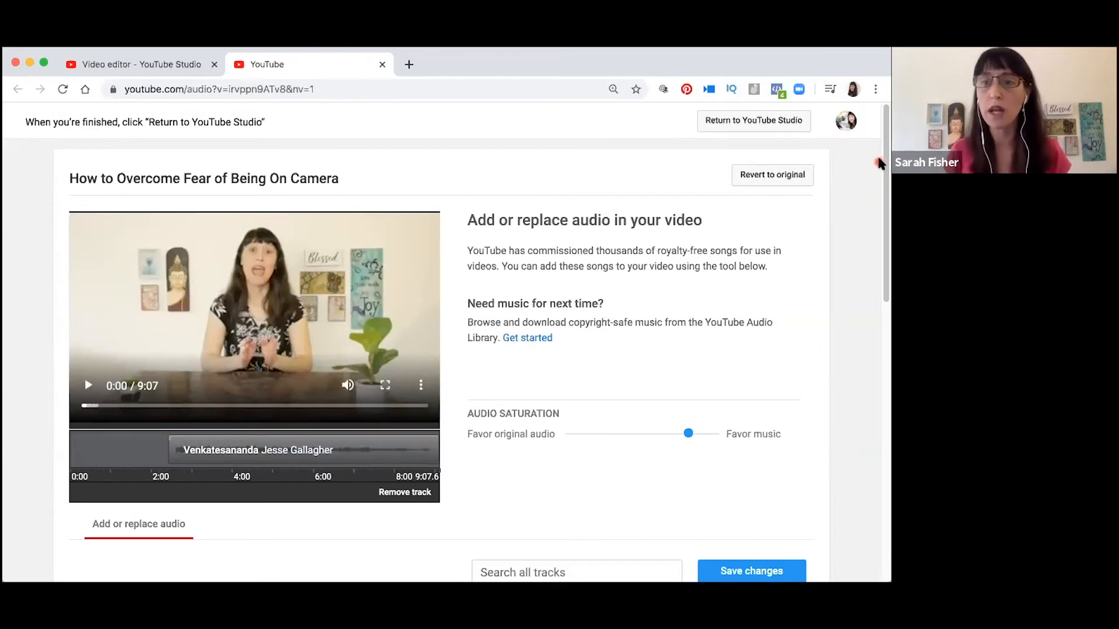
Start saving the audio changes and cancel the save confirmation
drag(884, 165, 885, 202)
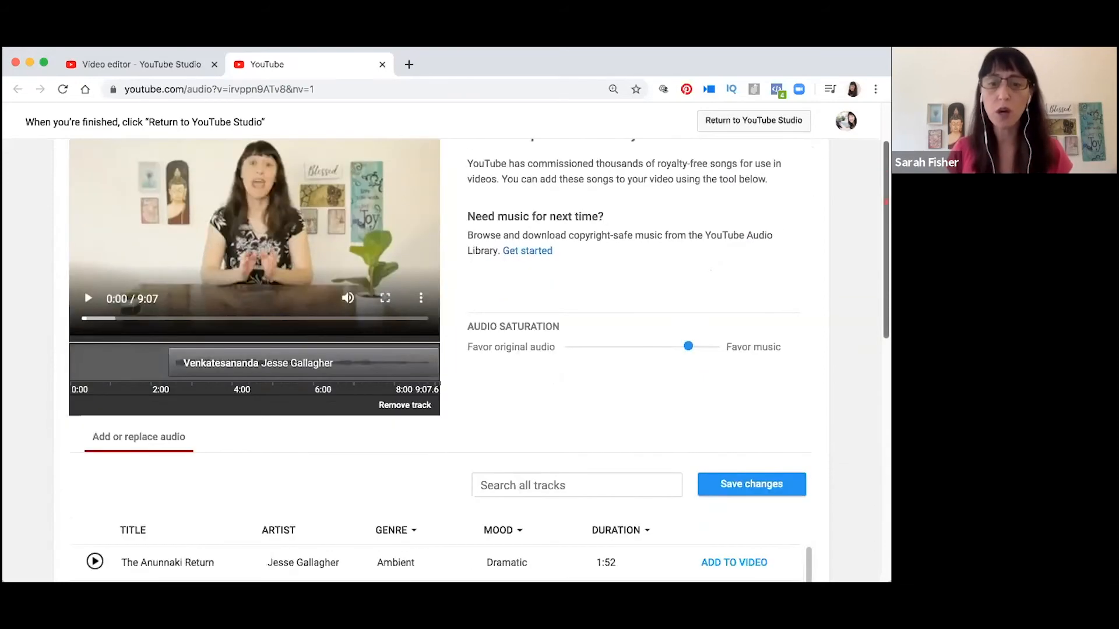
click(754, 495)
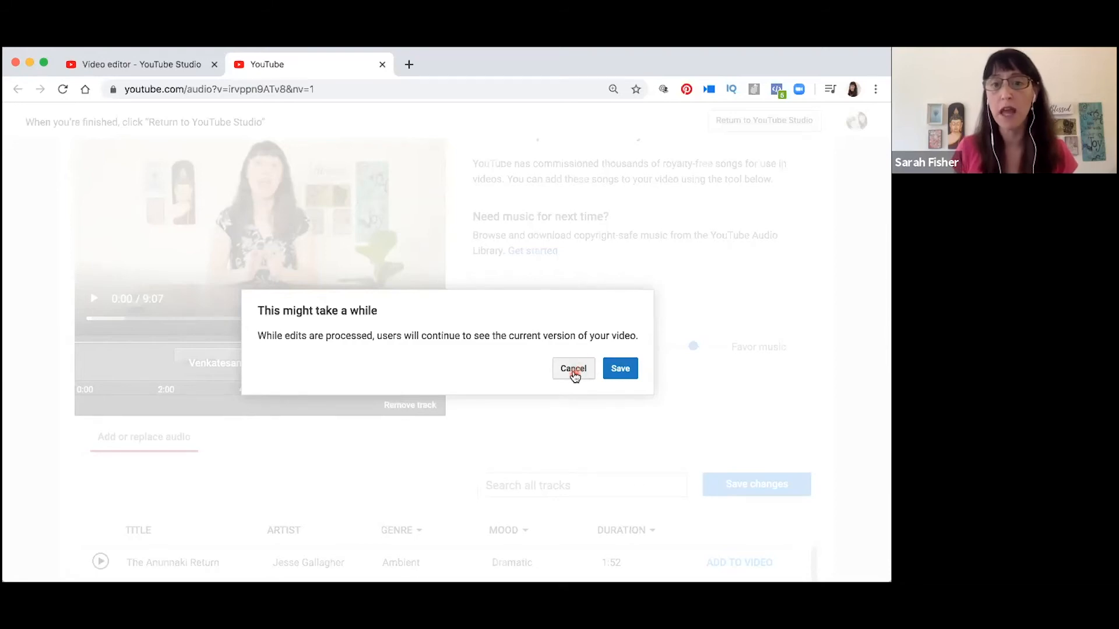
click(606, 372)
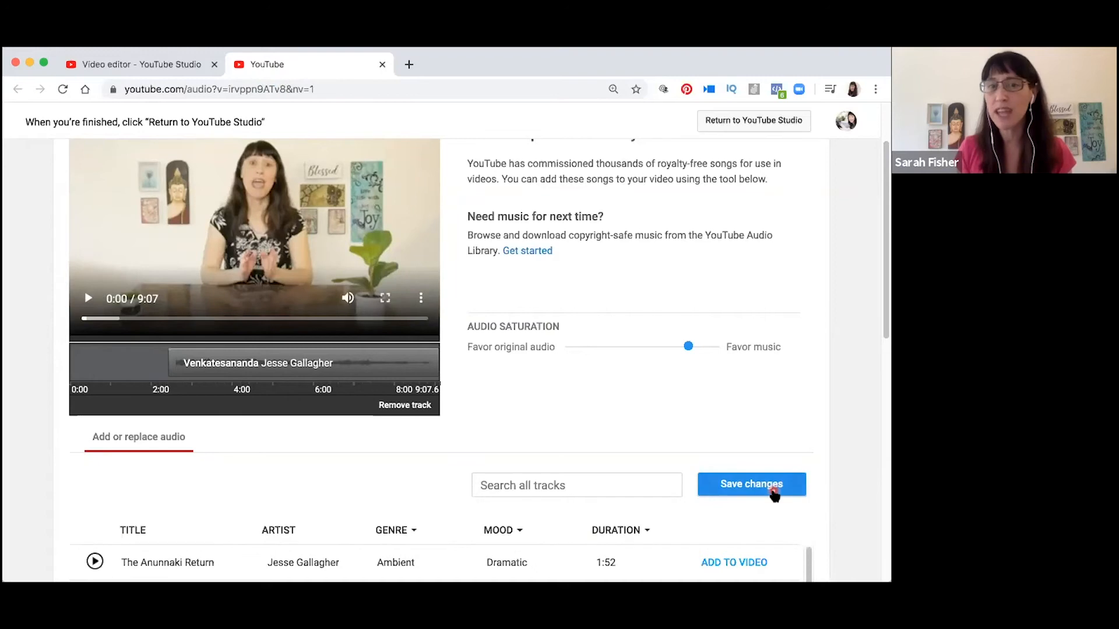
Look over the video editor page and its timeline, and go back to the add-audio page
click(112, 66)
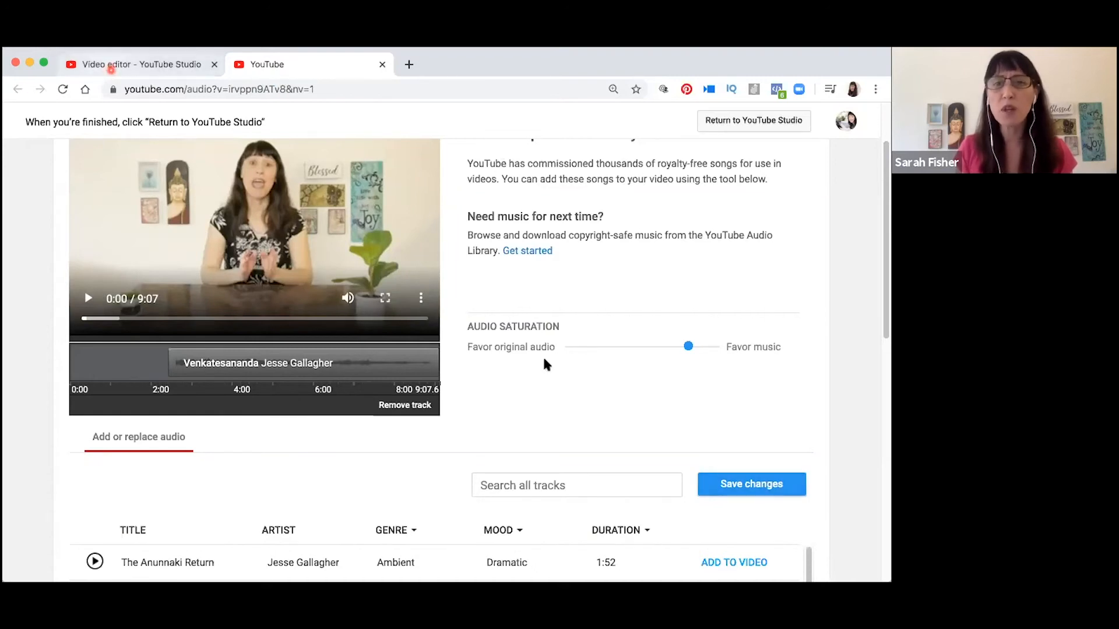
scroll(874, 227, up, 3)
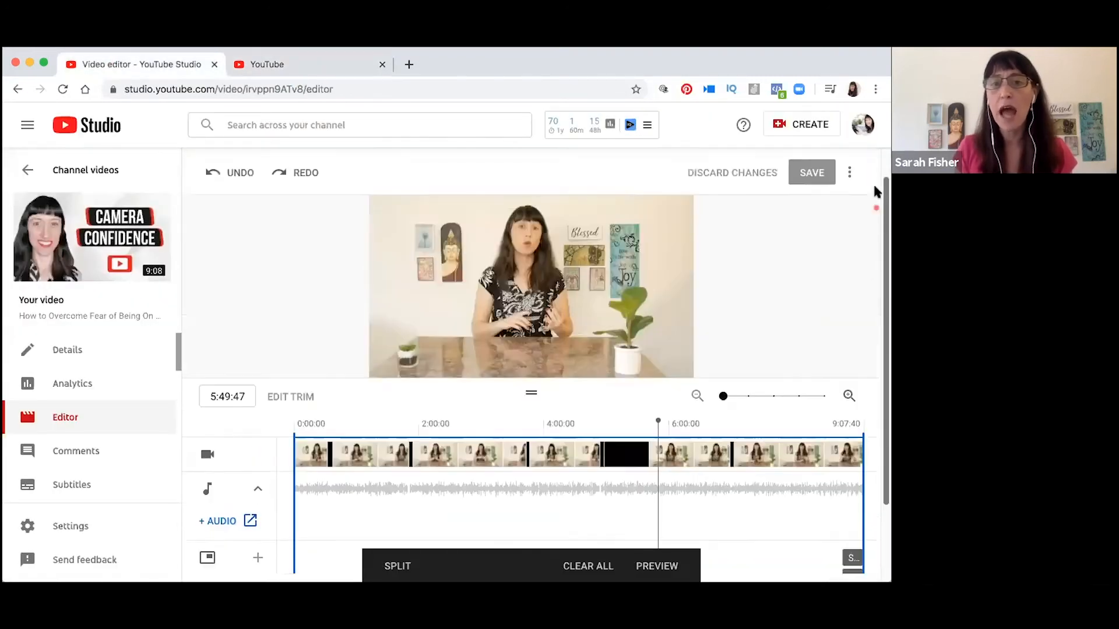
mouse_move(460, 388)
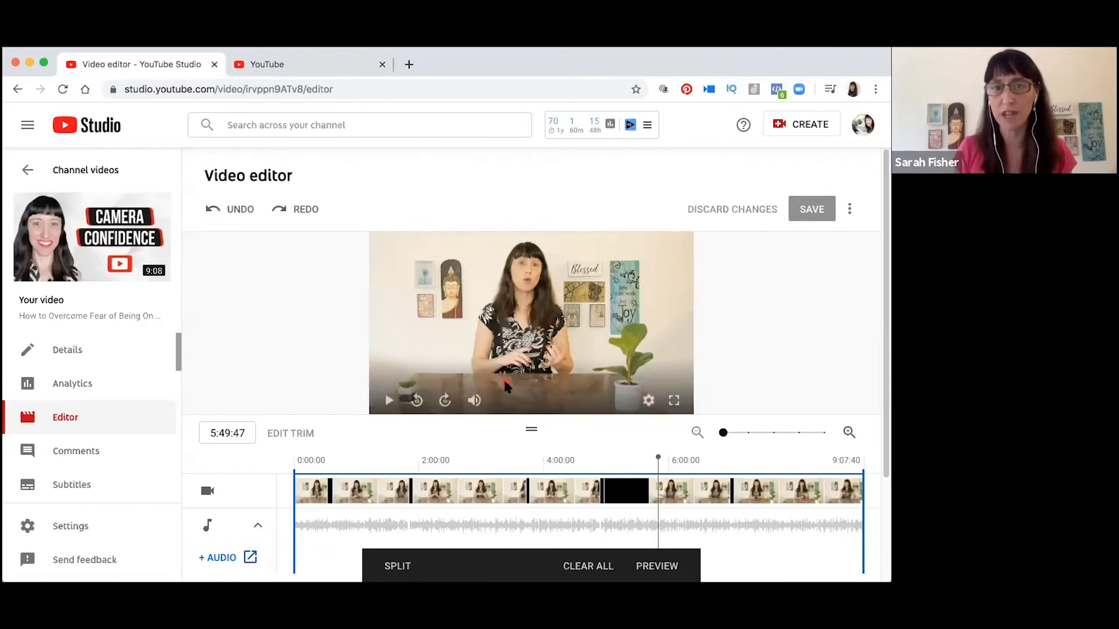
click(260, 67)
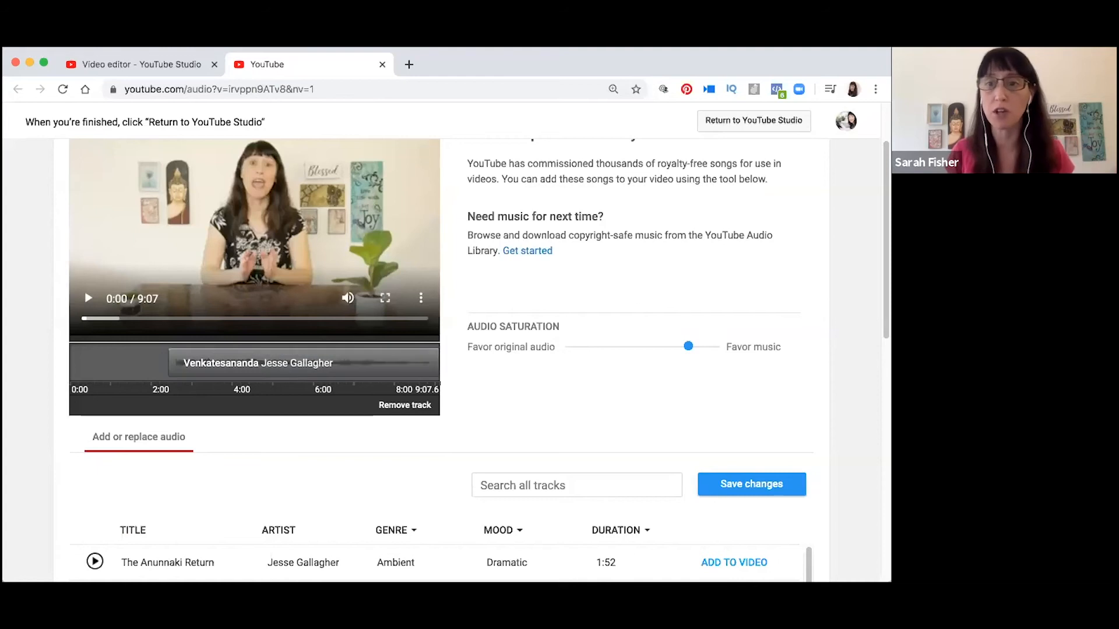
scroll(869, 146, up, 3)
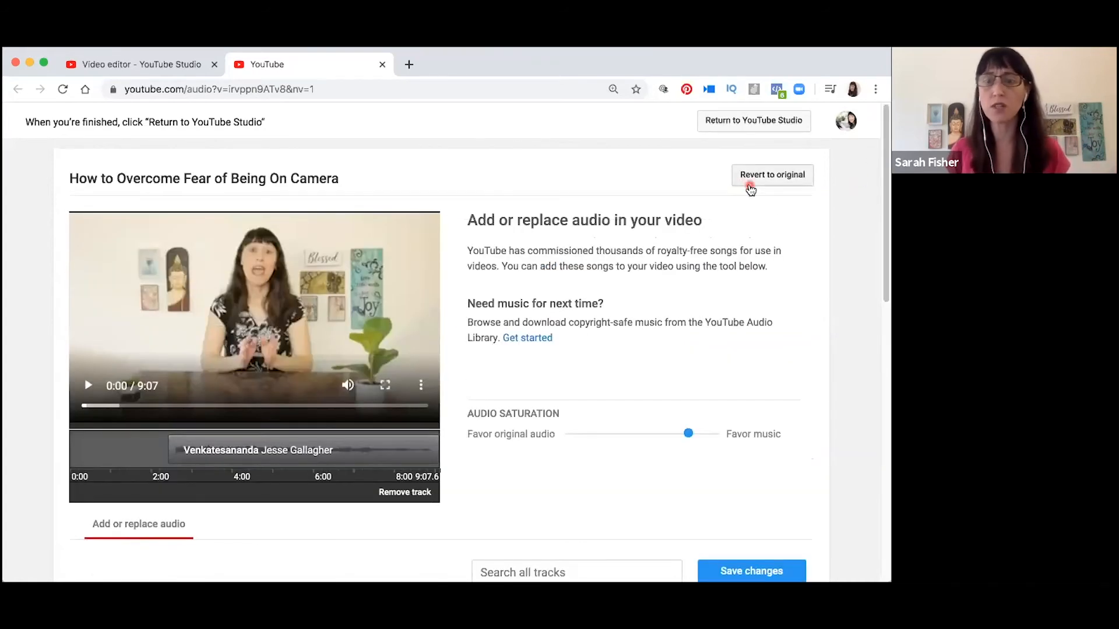
Start returning to YouTube Studio from the add-audio page and cancel leaving the site
click(772, 123)
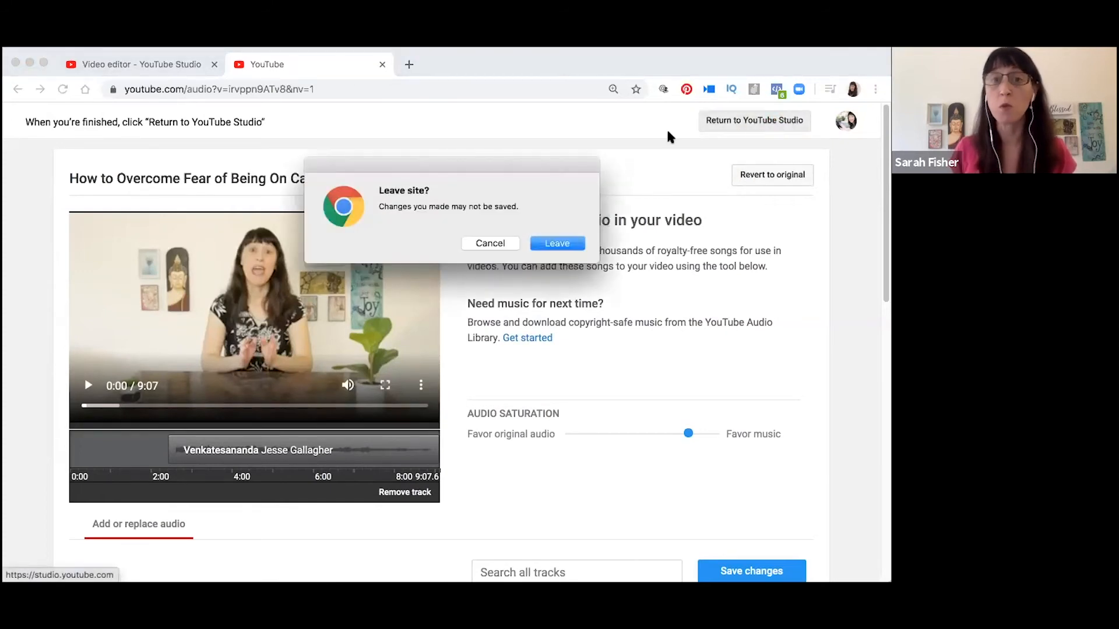
click(569, 246)
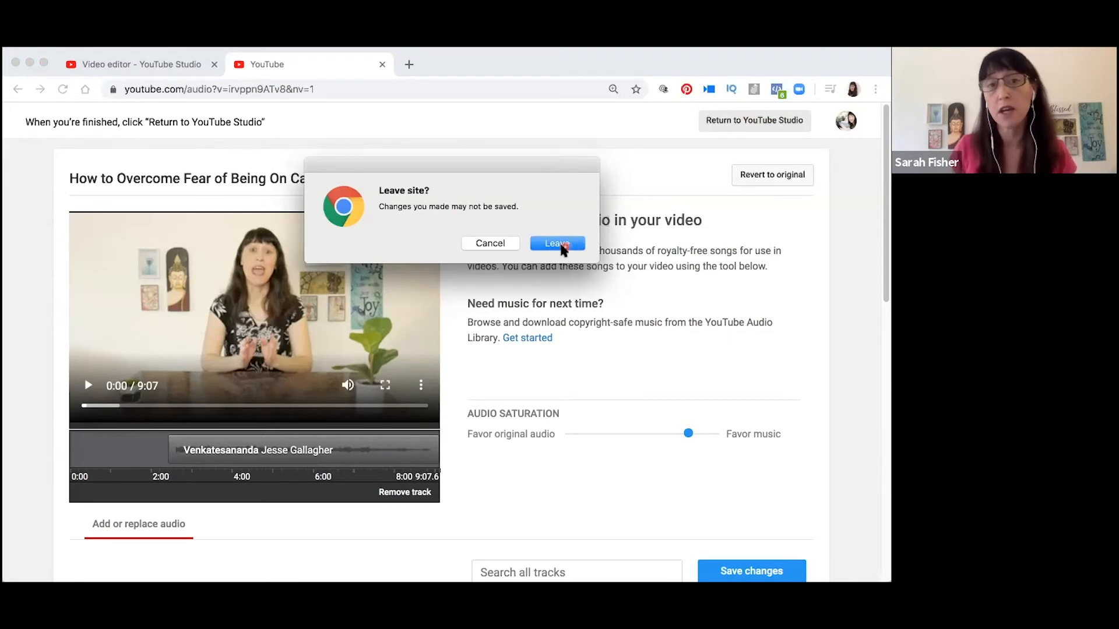
click(487, 243)
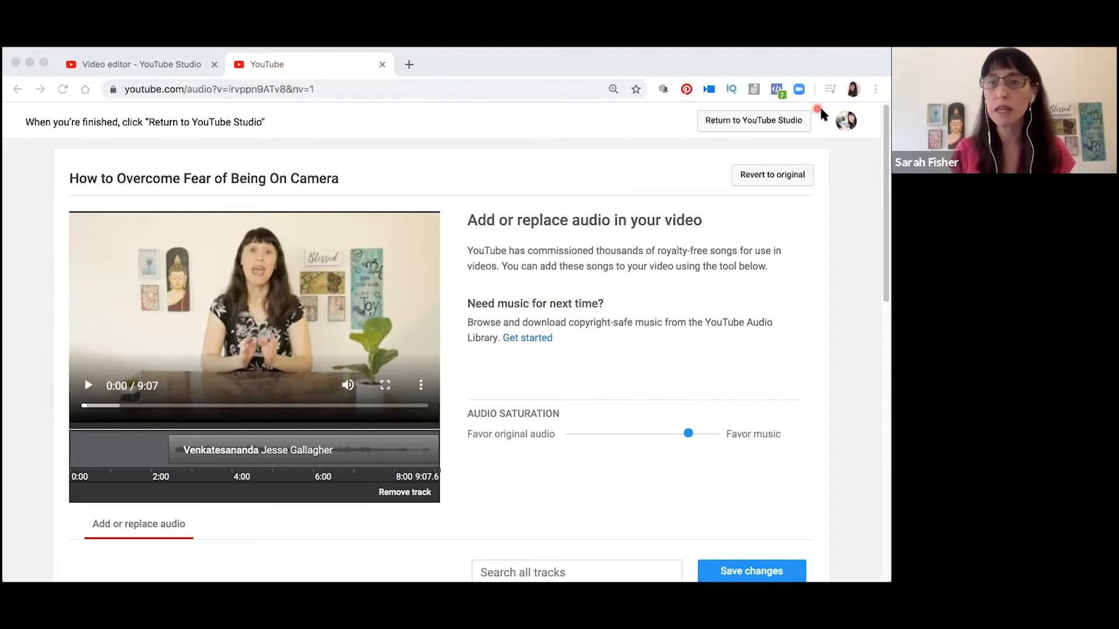
Switch to the video editor and add an end screen video element featuring the most recent upload
click(176, 69)
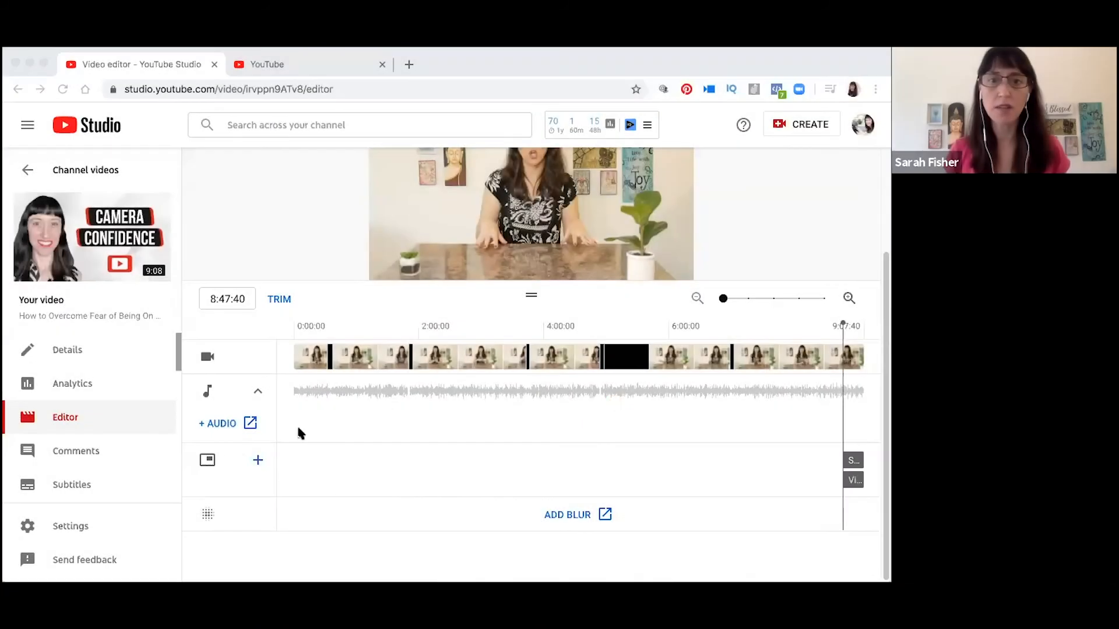
click(207, 459)
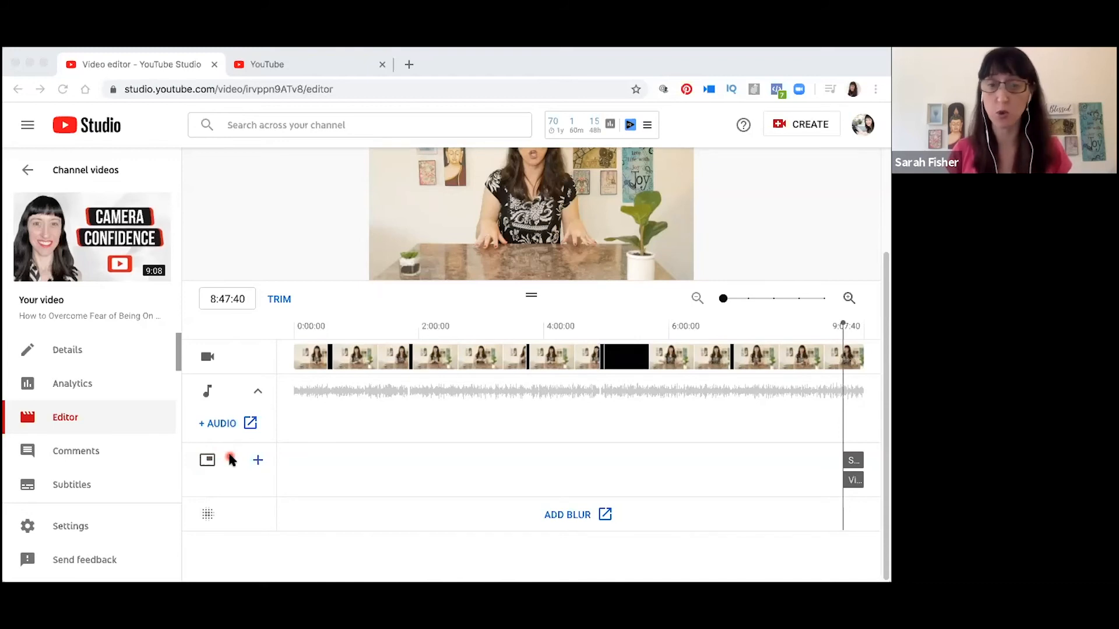
click(260, 462)
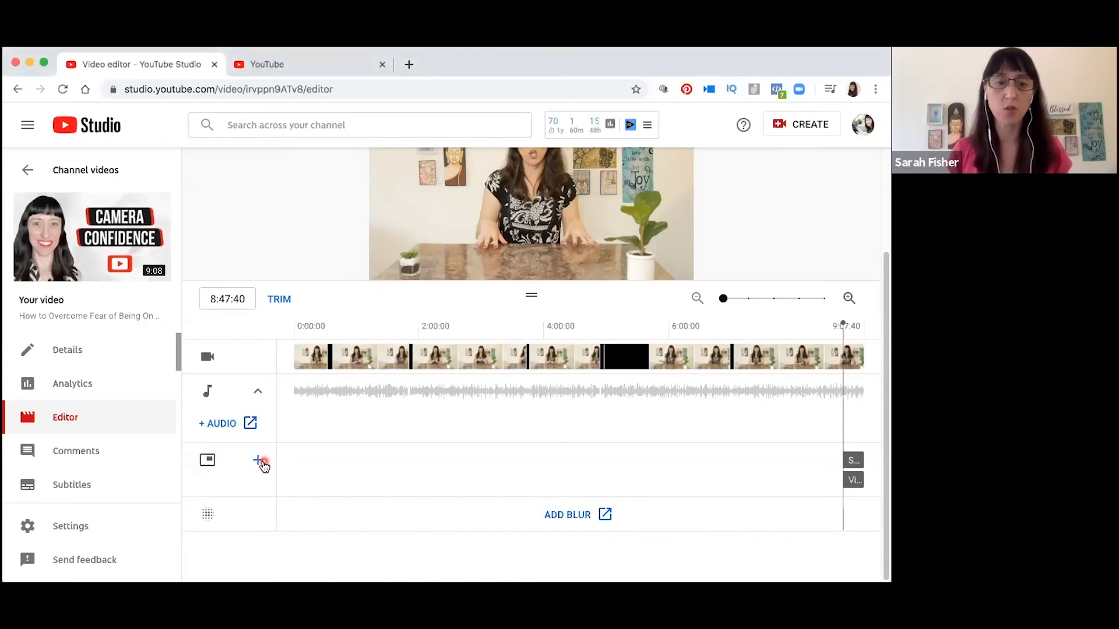
click(260, 462)
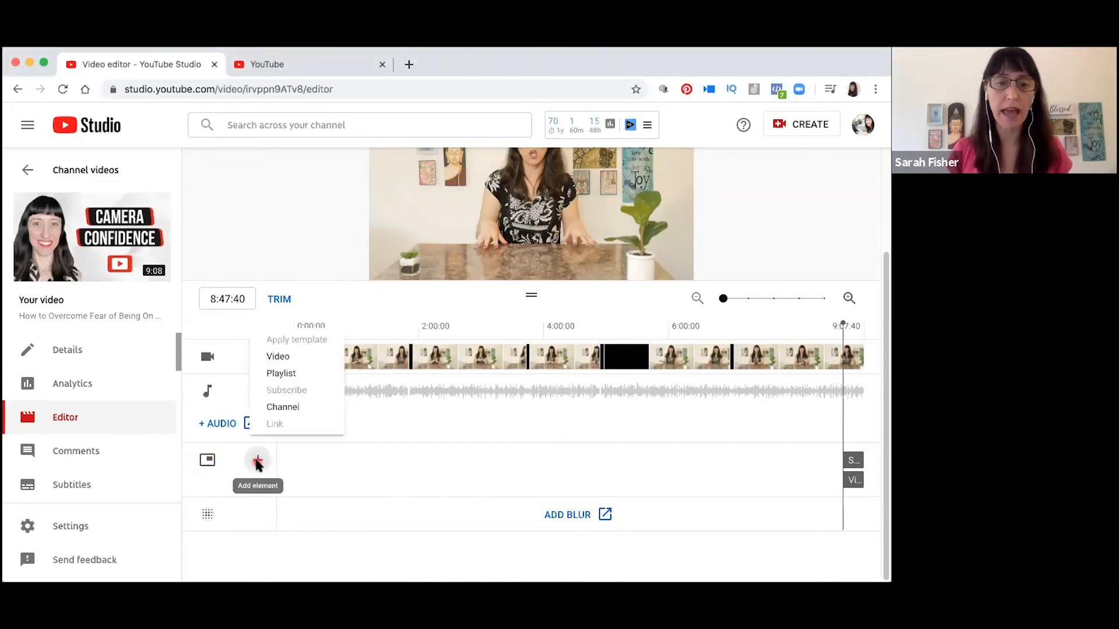
click(288, 362)
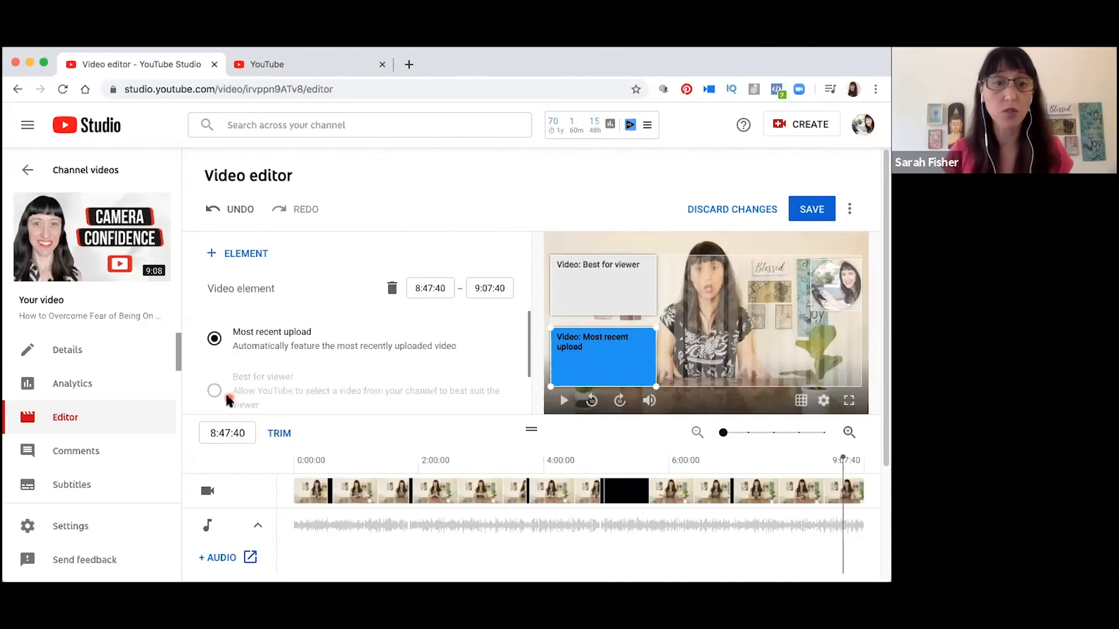
Examine the new video element's options and its start and end time fields
click(527, 339)
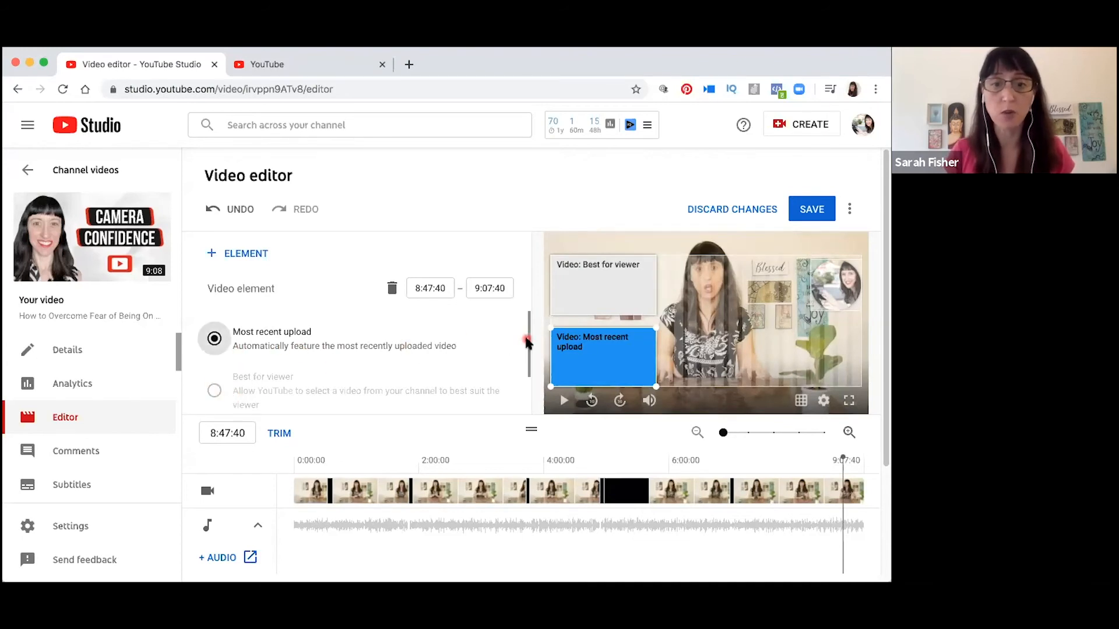
click(525, 394)
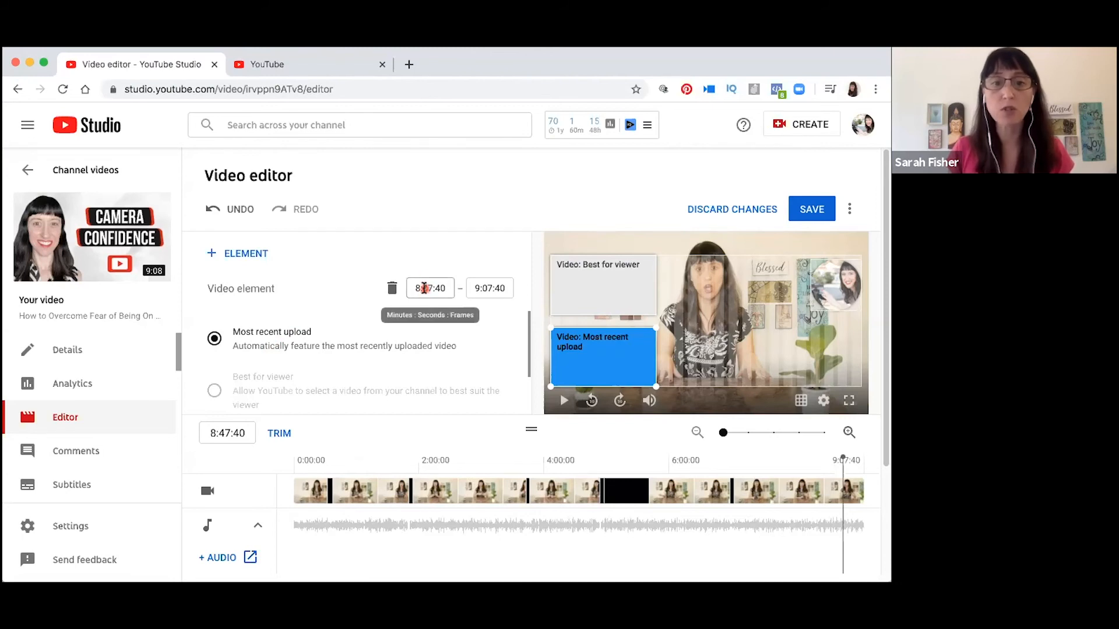
click(425, 288)
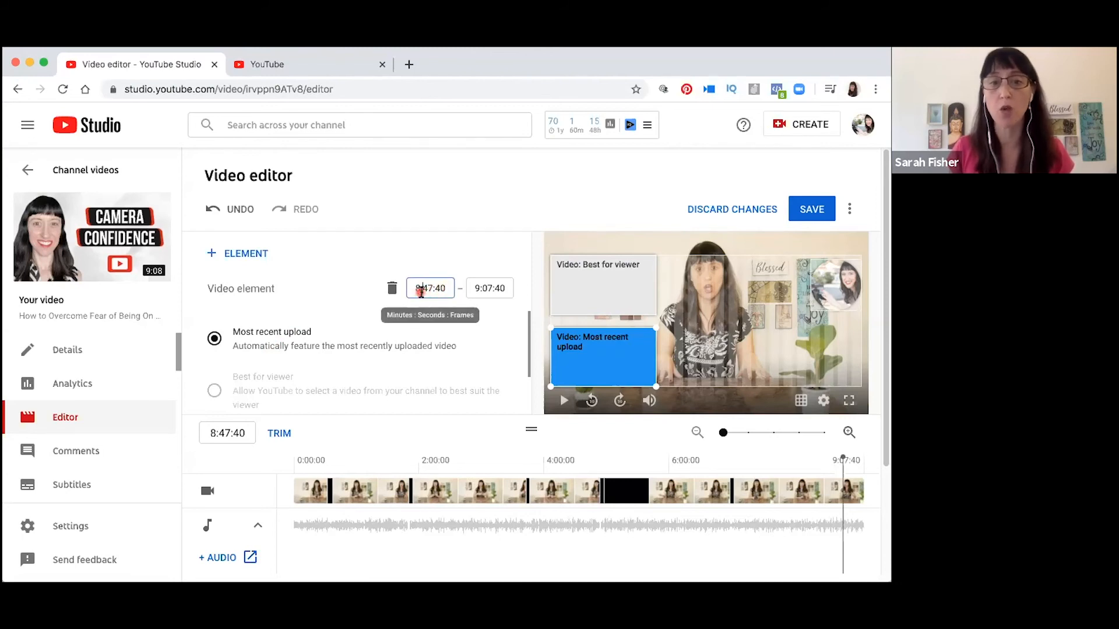
click(499, 289)
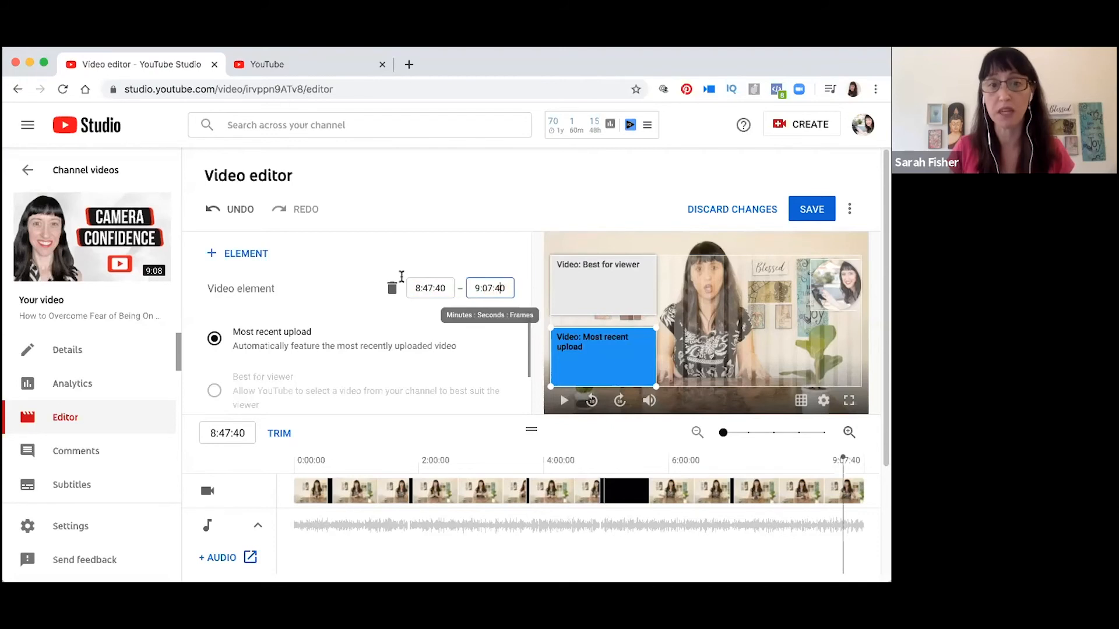
click(413, 286)
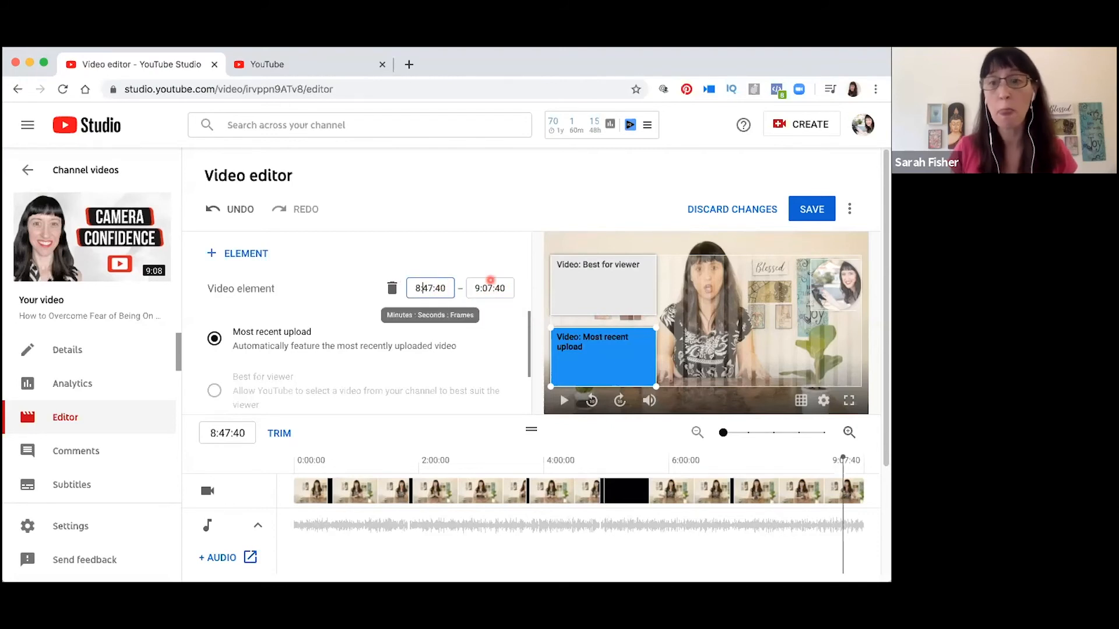
scroll(531, 361, down, 5)
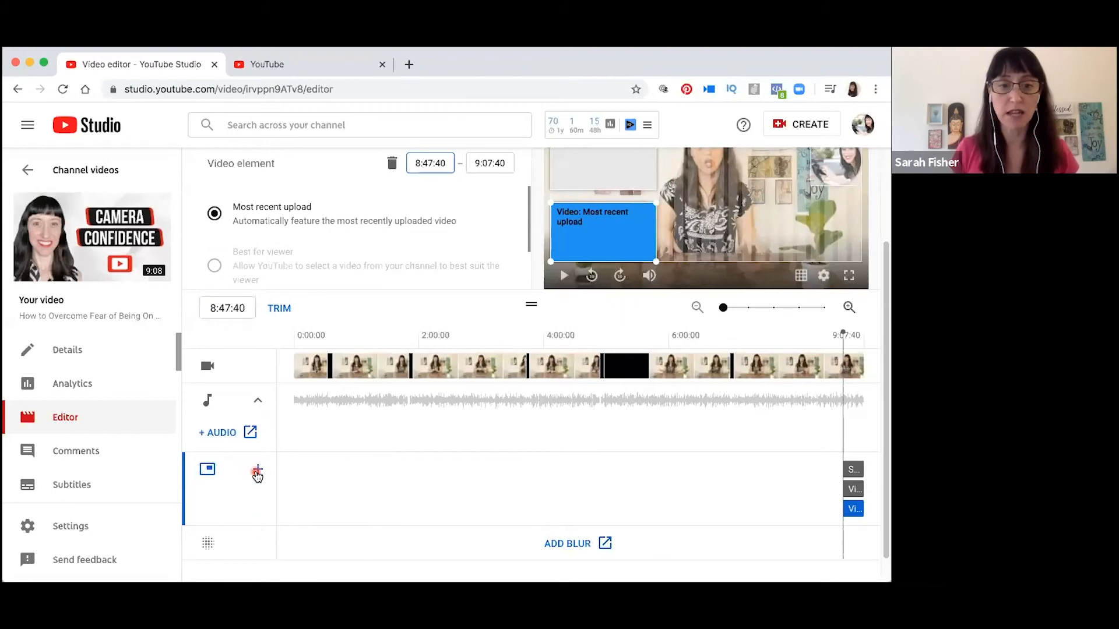
Check which end screen element types can be added, and discard the unsaved changes to the video
click(257, 469)
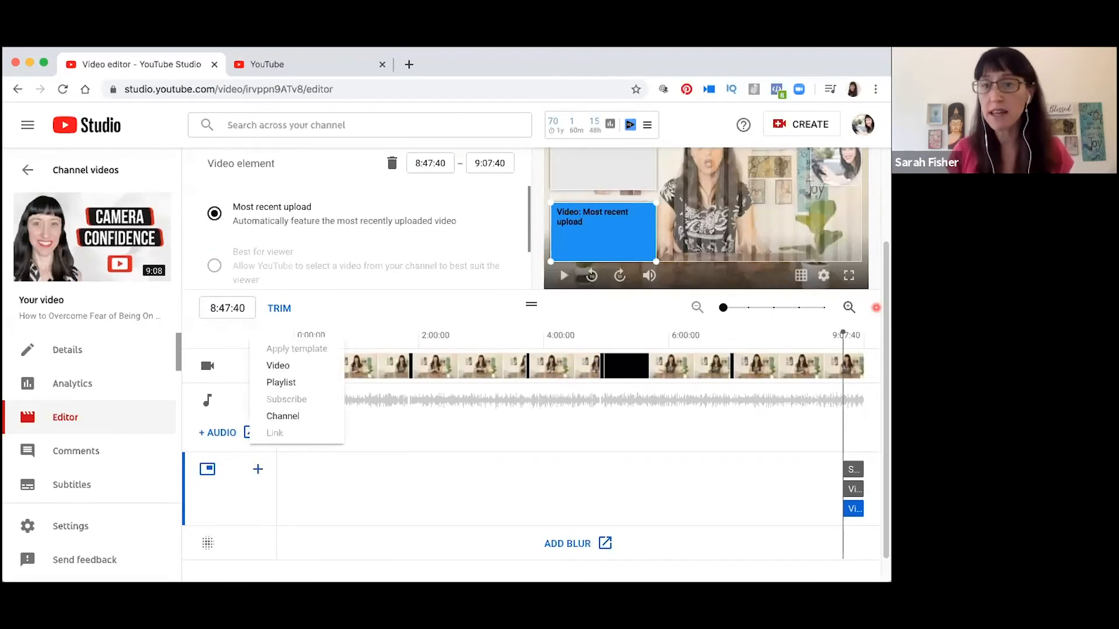
click(882, 207)
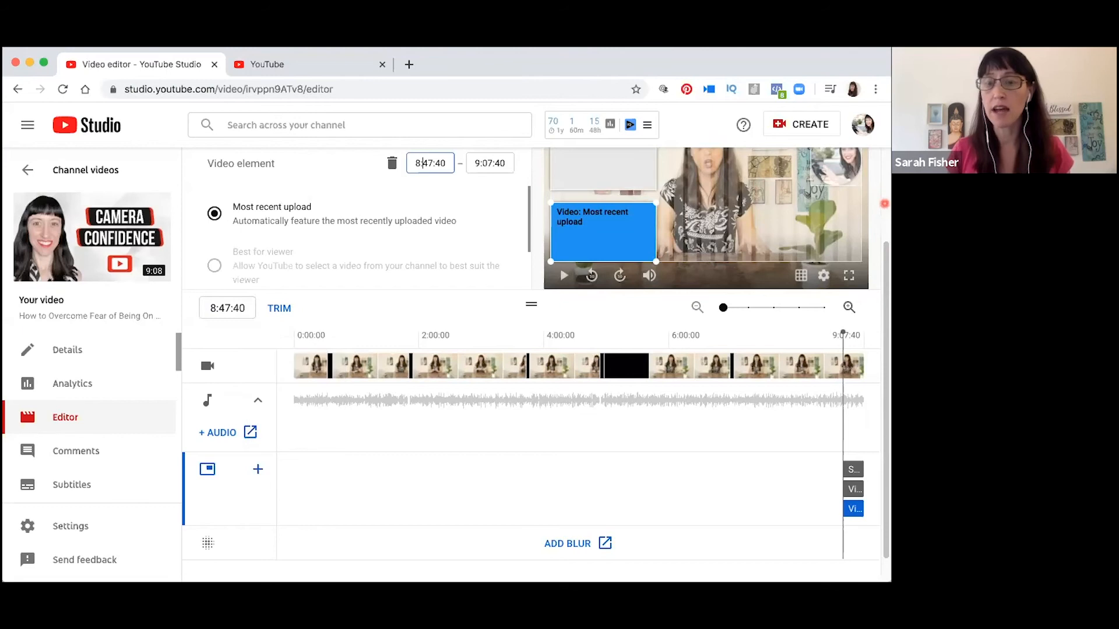
scroll(885, 207, up, 1)
scroll(885, 207, up, 4)
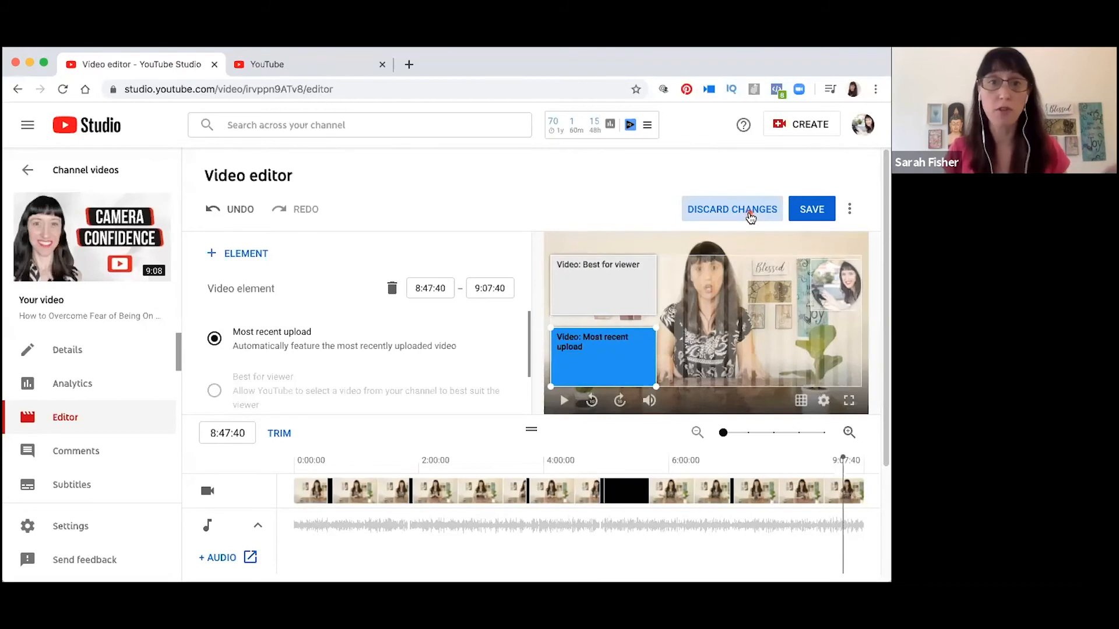
click(811, 220)
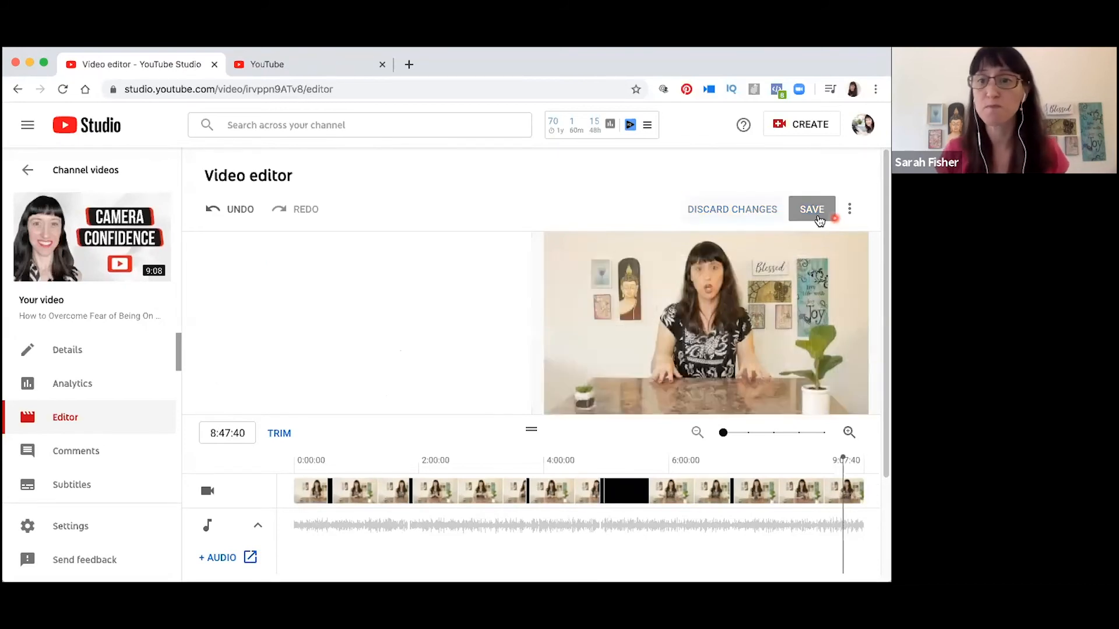
Look over the face and custom blurring options with the preview paused, and go back to the video editor
scroll(874, 429, down, 5)
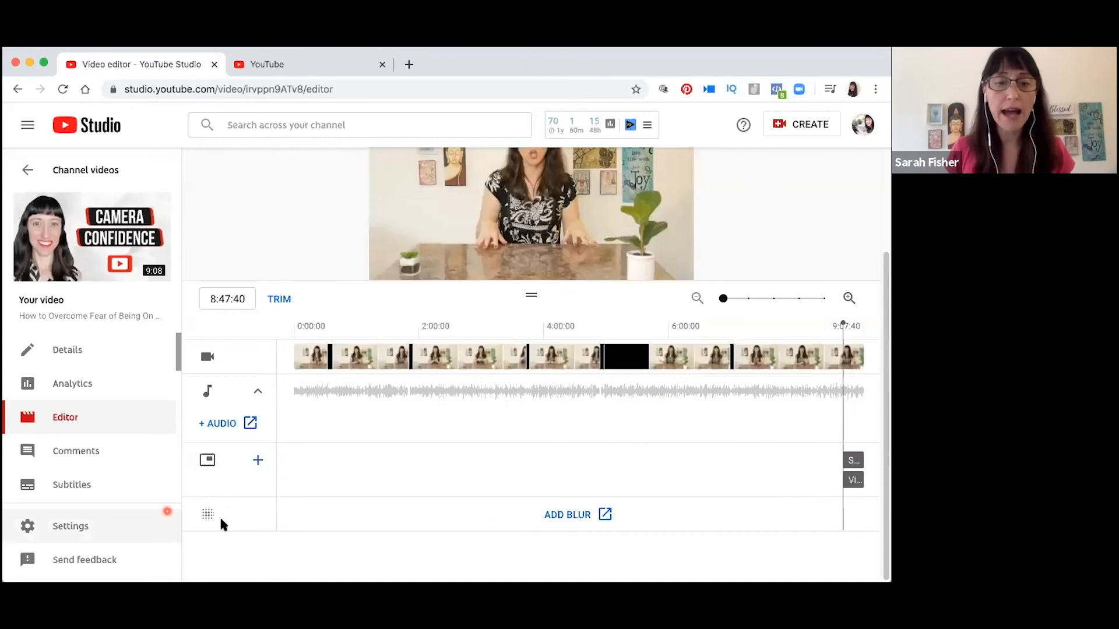
click(574, 517)
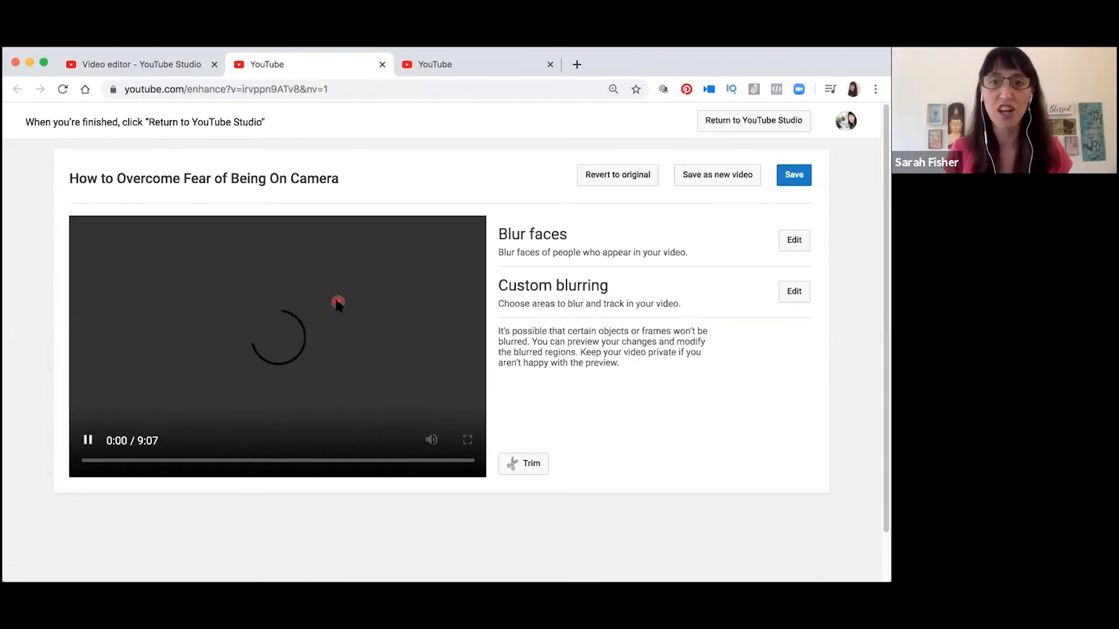
click(99, 443)
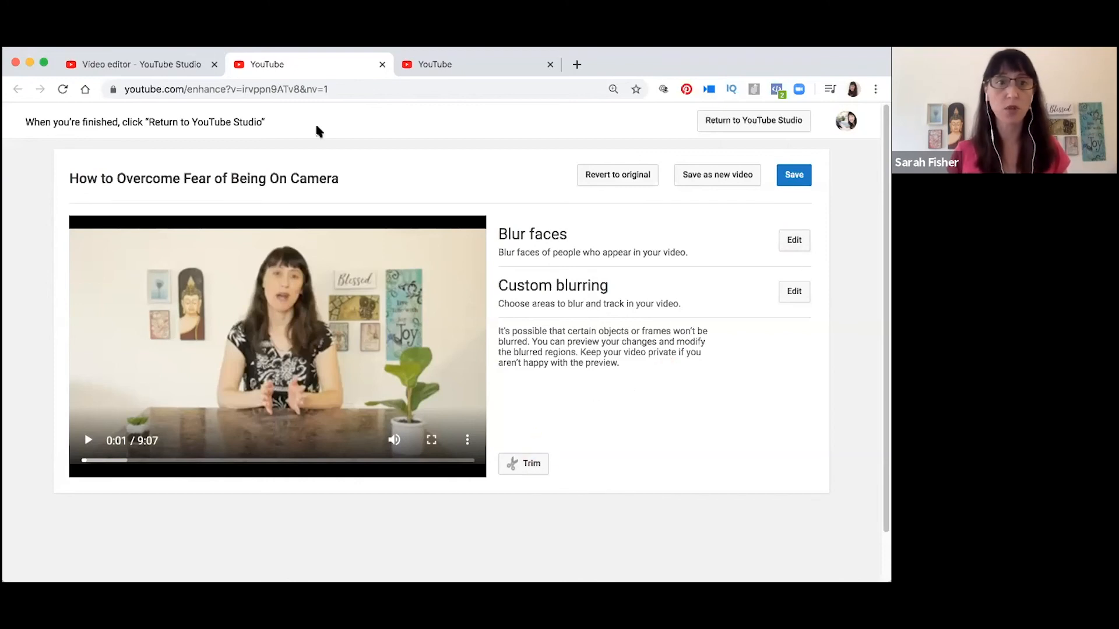
click(175, 70)
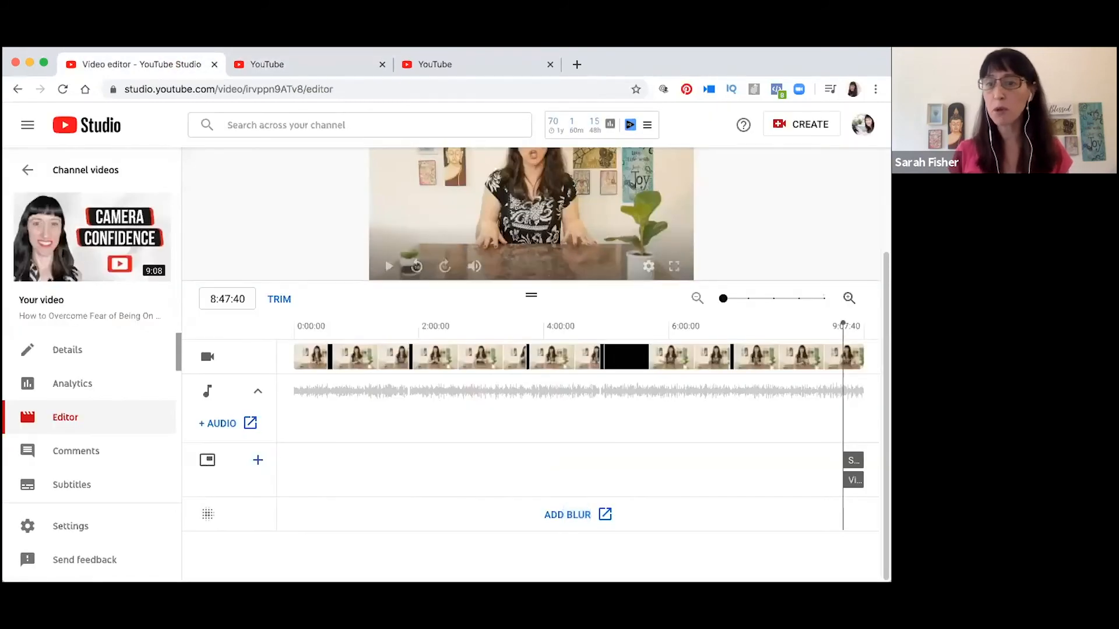
Look over the editor's list of keyboard shortcuts and close it
scroll(879, 198, up, 3)
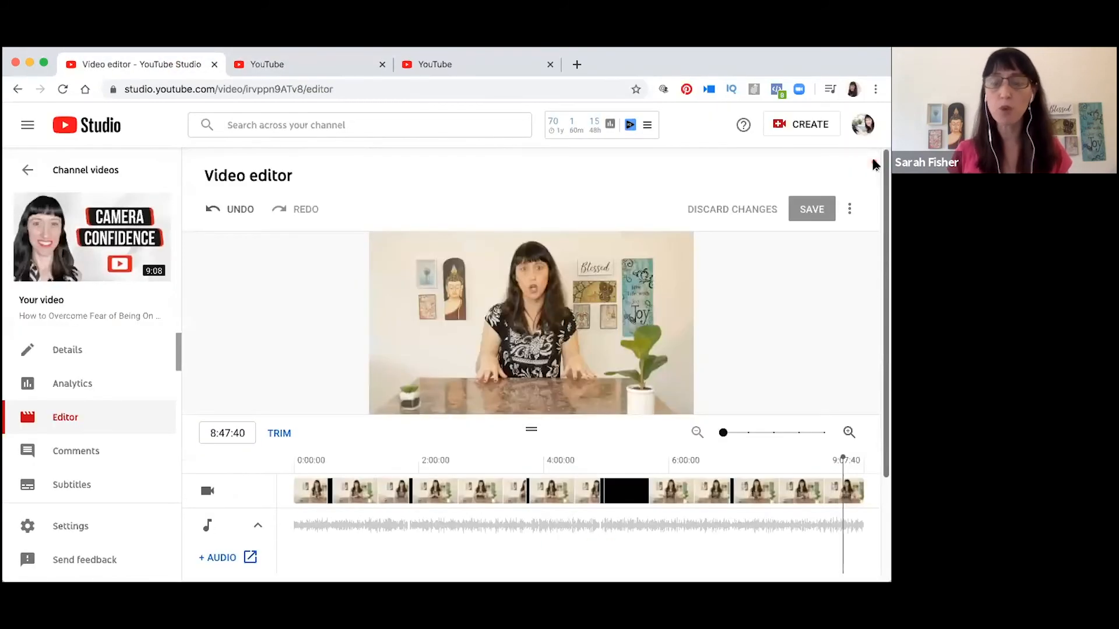
click(845, 208)
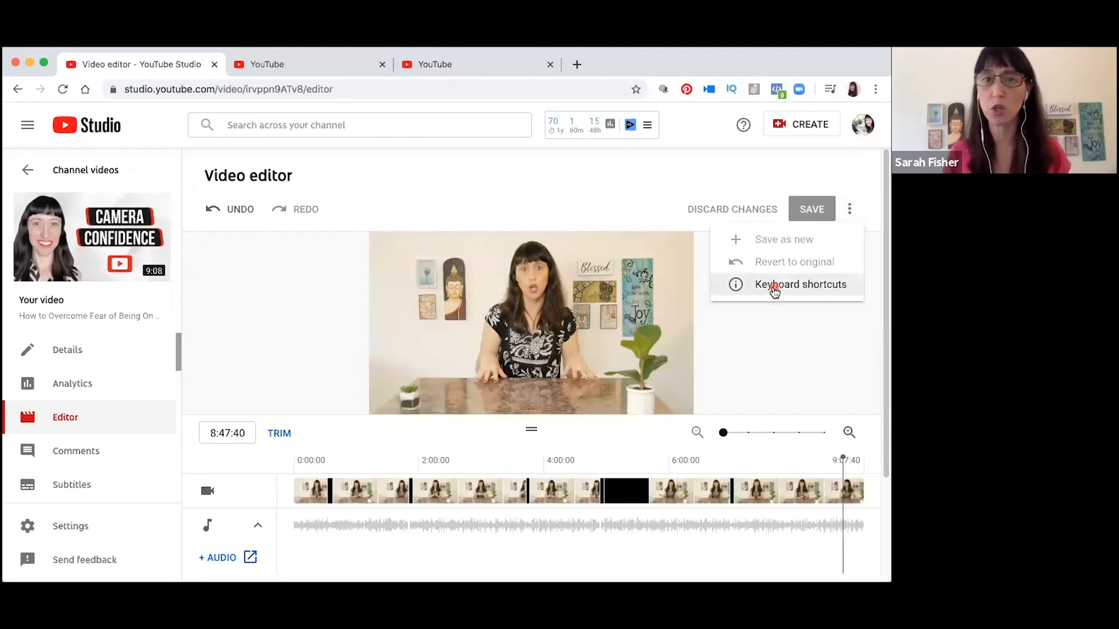
click(773, 287)
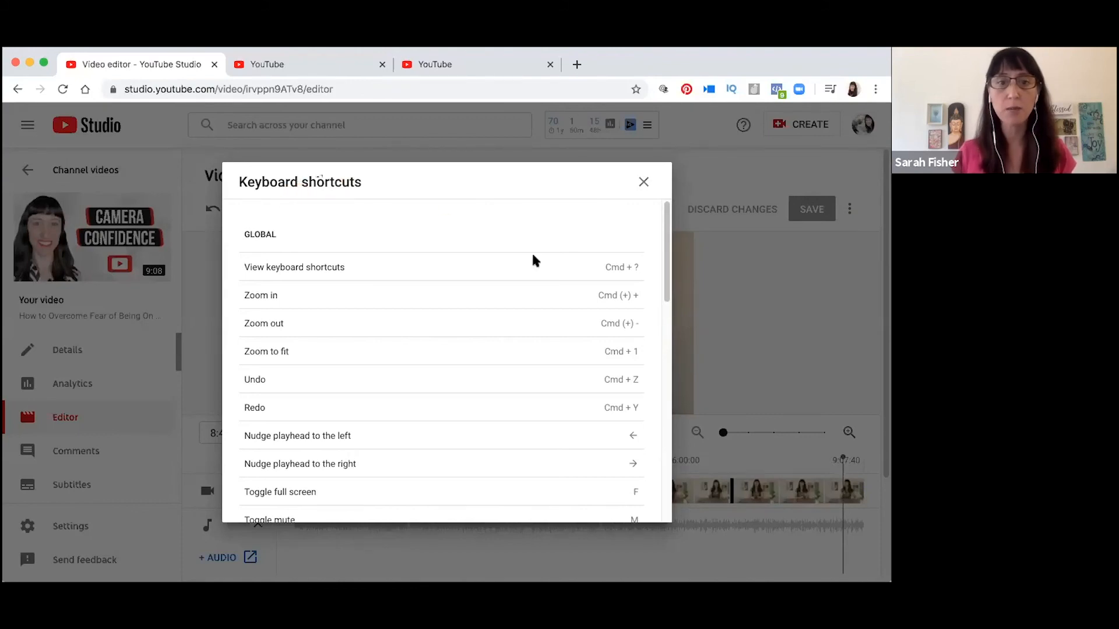
drag(666, 313, 642, 184)
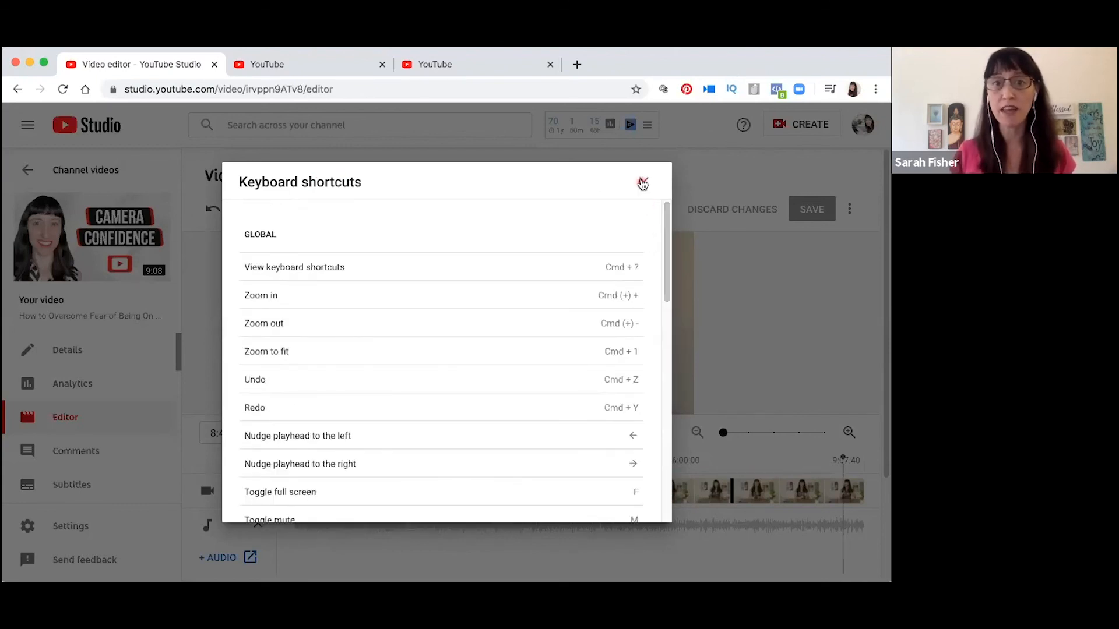
click(642, 184)
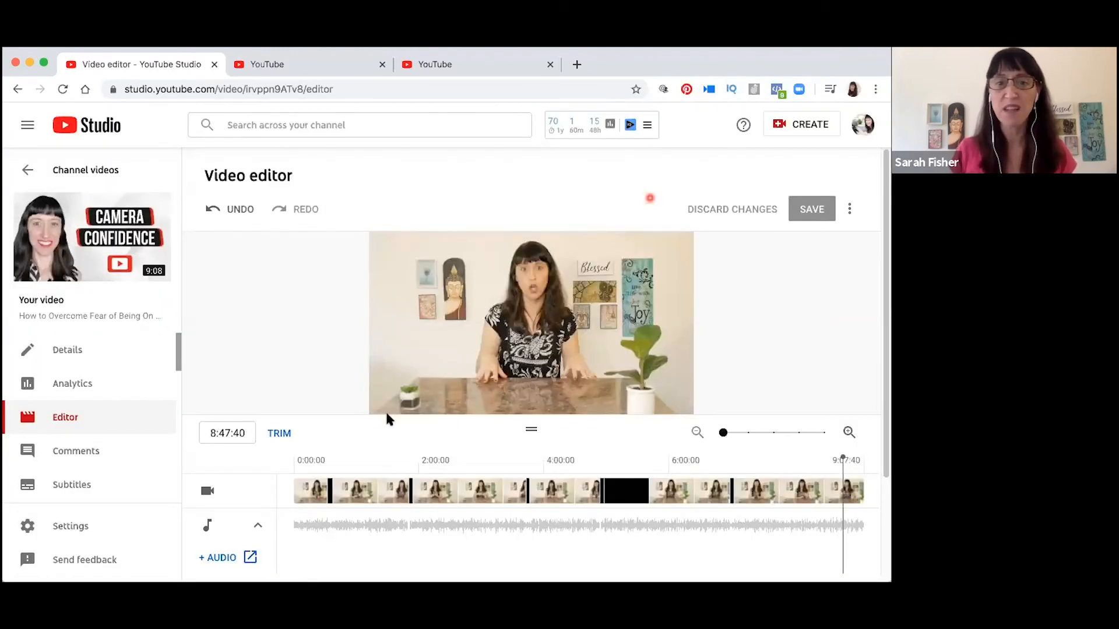
Position the playhead at 8:38:49 and try several timeline zoom levels, ending at the maximum magnification
click(417, 400)
click(391, 401)
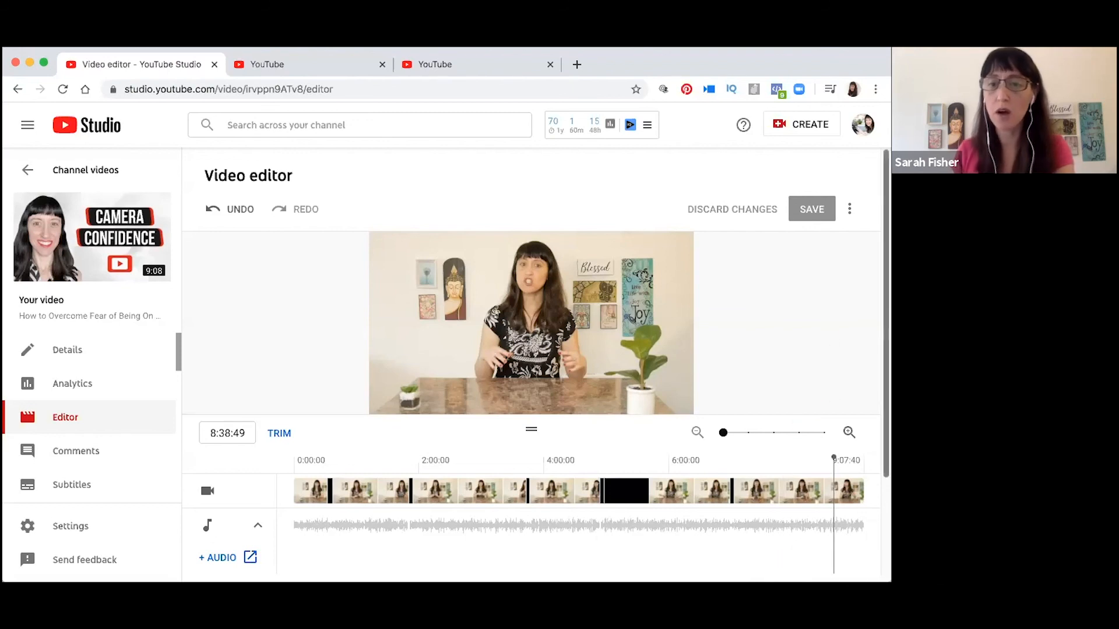
scroll(885, 388, down, 1)
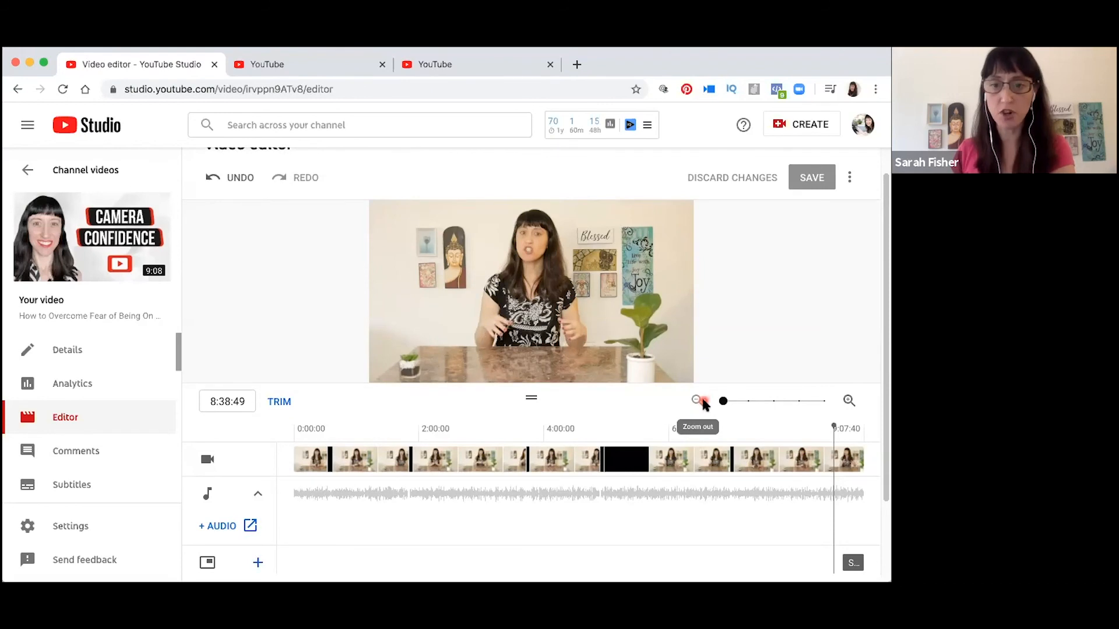
drag(723, 403, 769, 405)
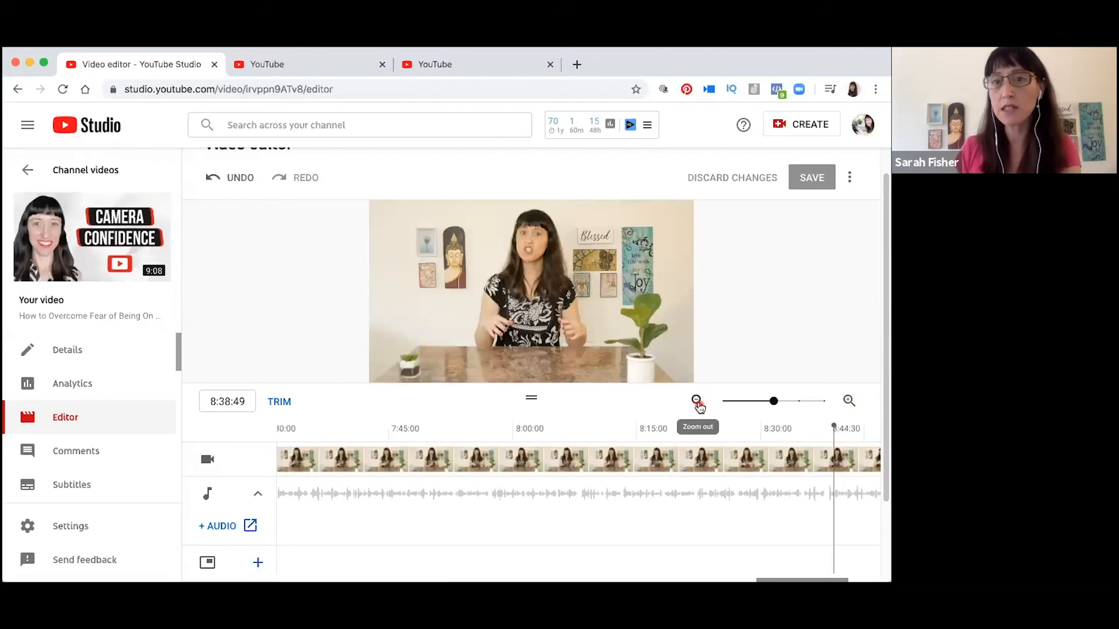
drag(773, 401, 751, 406)
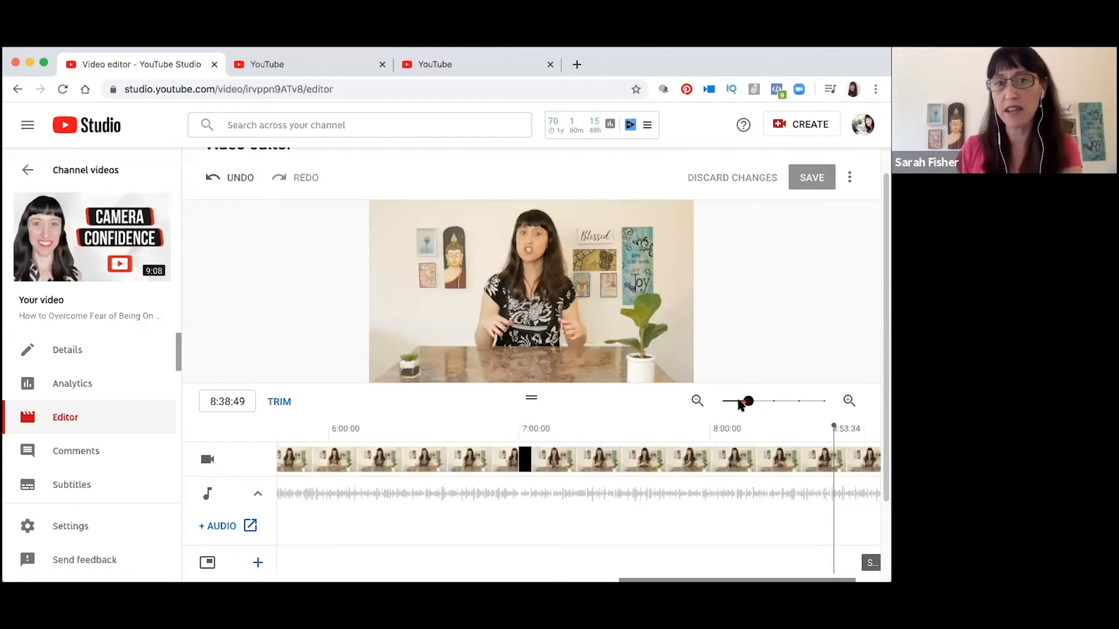
click(773, 402)
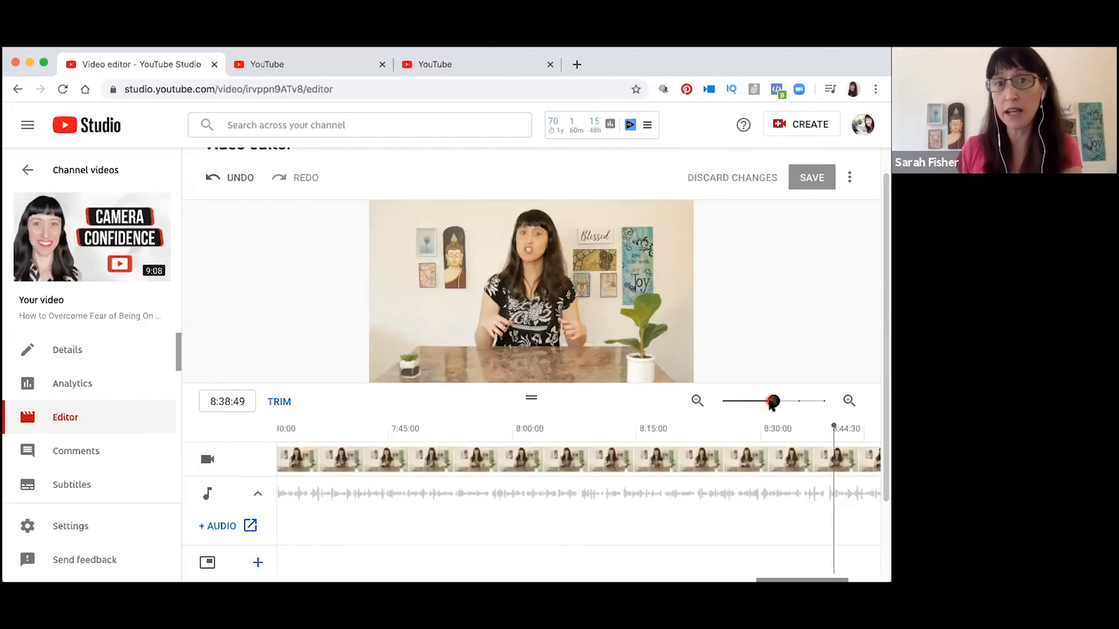
click(848, 401)
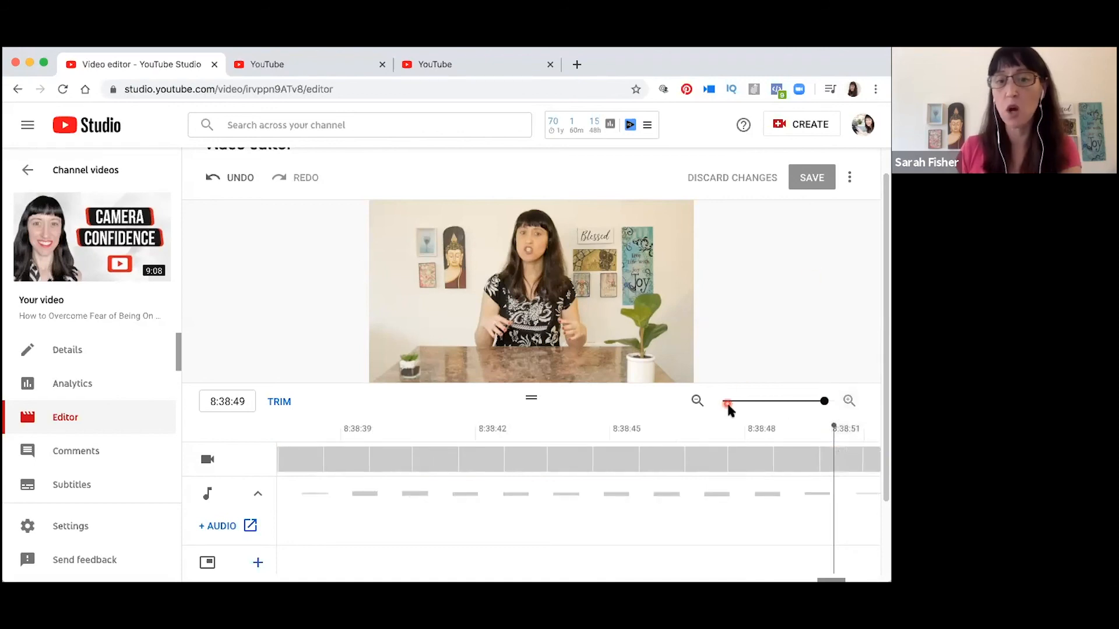
click(880, 236)
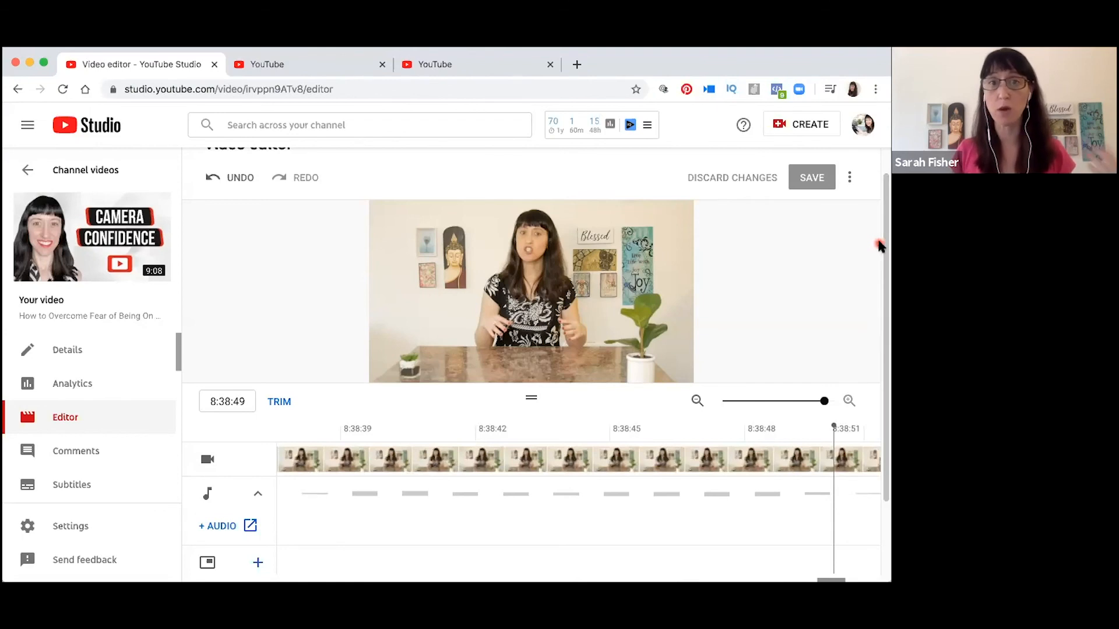
Move the playhead back along the fully magnified timeline to about 8:38:44
drag(887, 329, 886, 336)
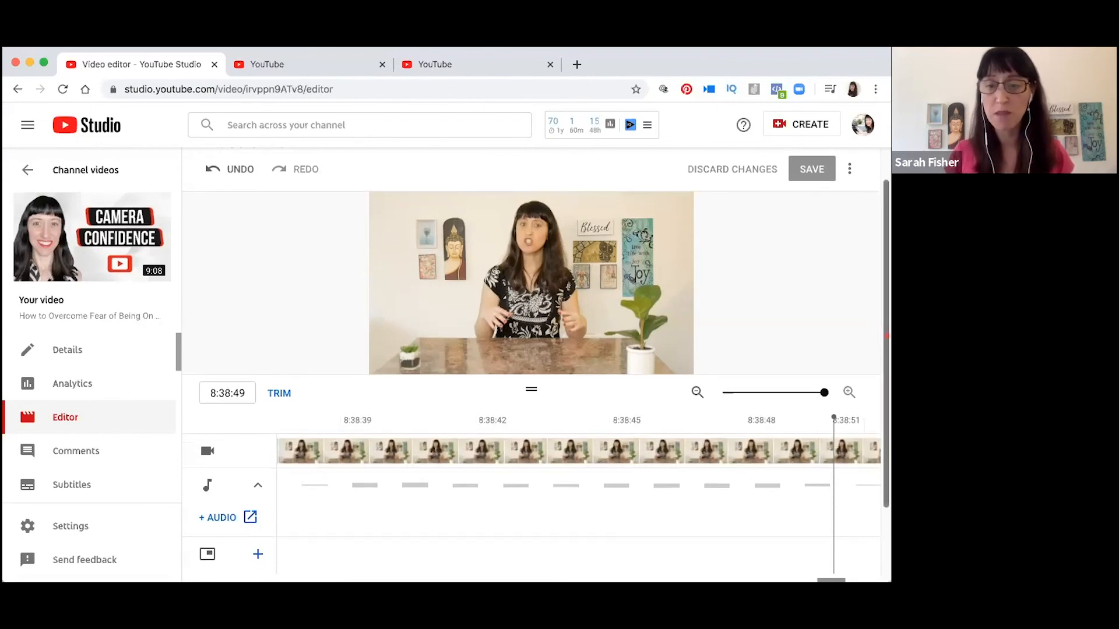
click(832, 419)
drag(748, 420, 578, 425)
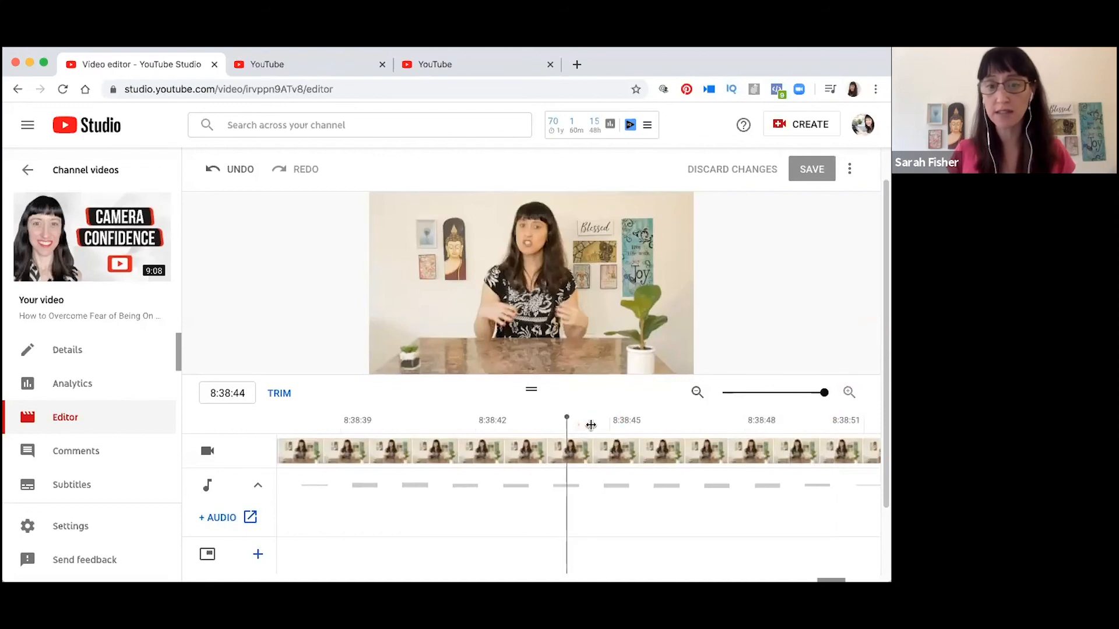
click(568, 419)
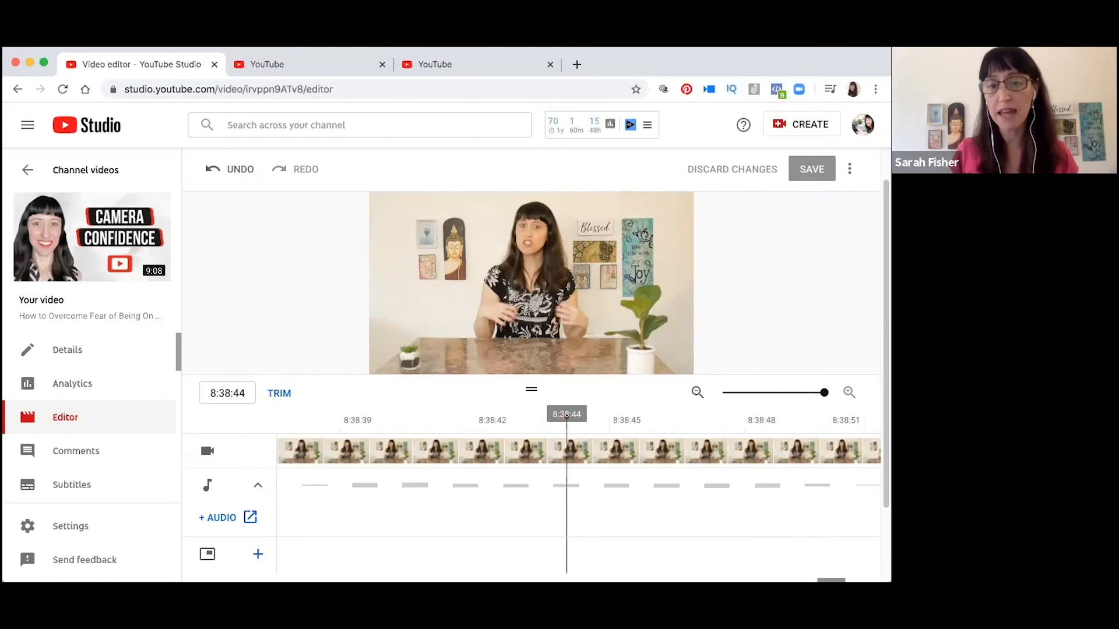
key(super+Tab)
click(566, 419)
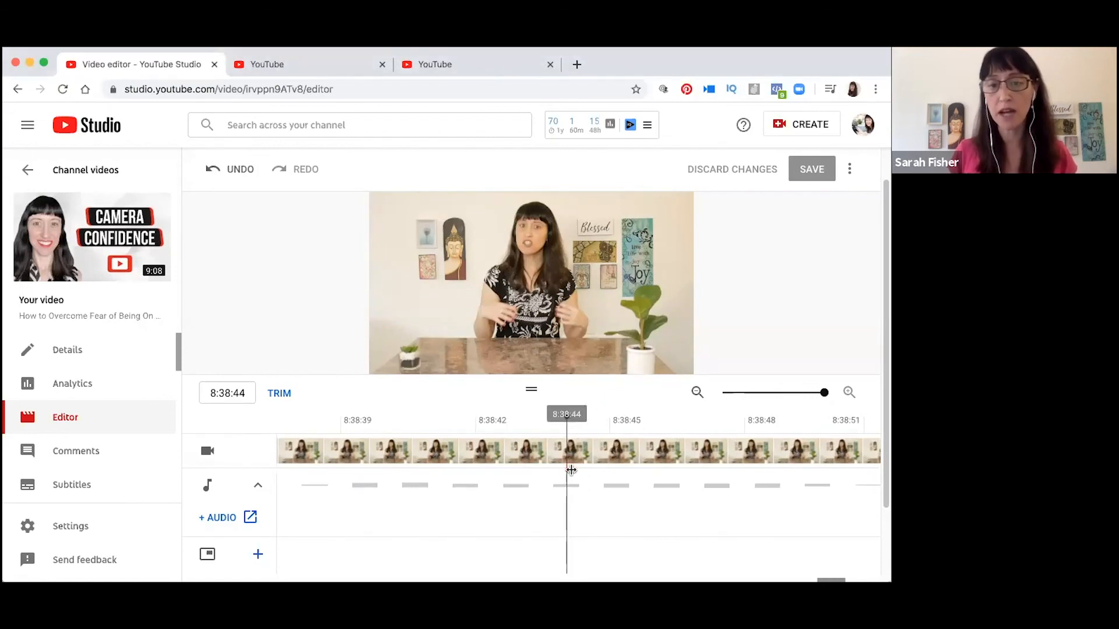
click(617, 403)
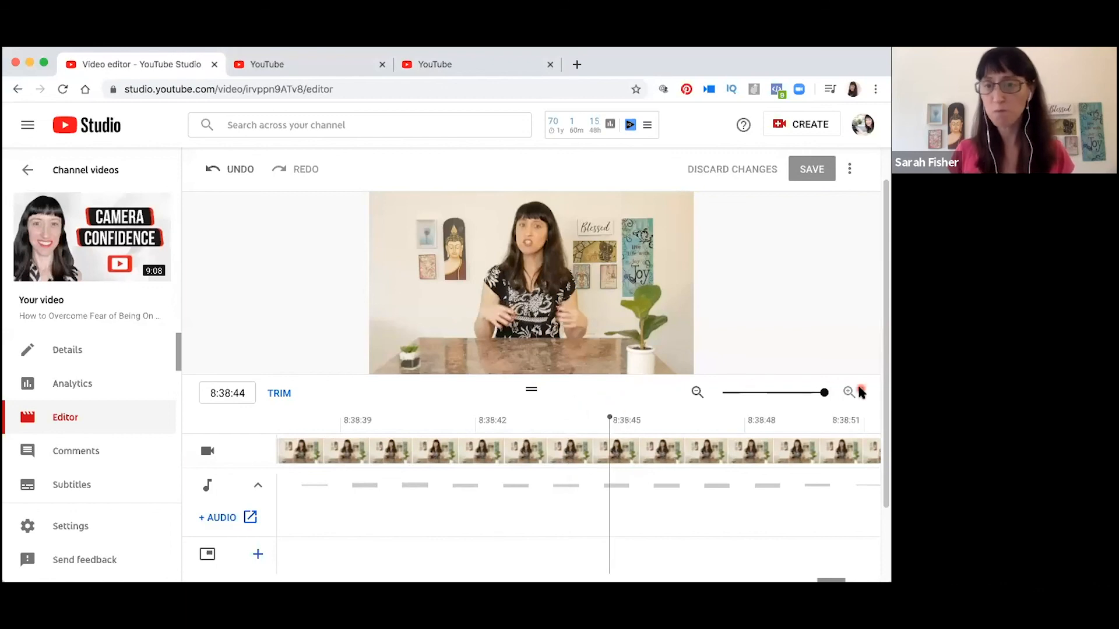
Zoom the timeline out three levels and move the playhead to 8:42:03, just before the end screen elements
click(696, 393)
click(696, 393)
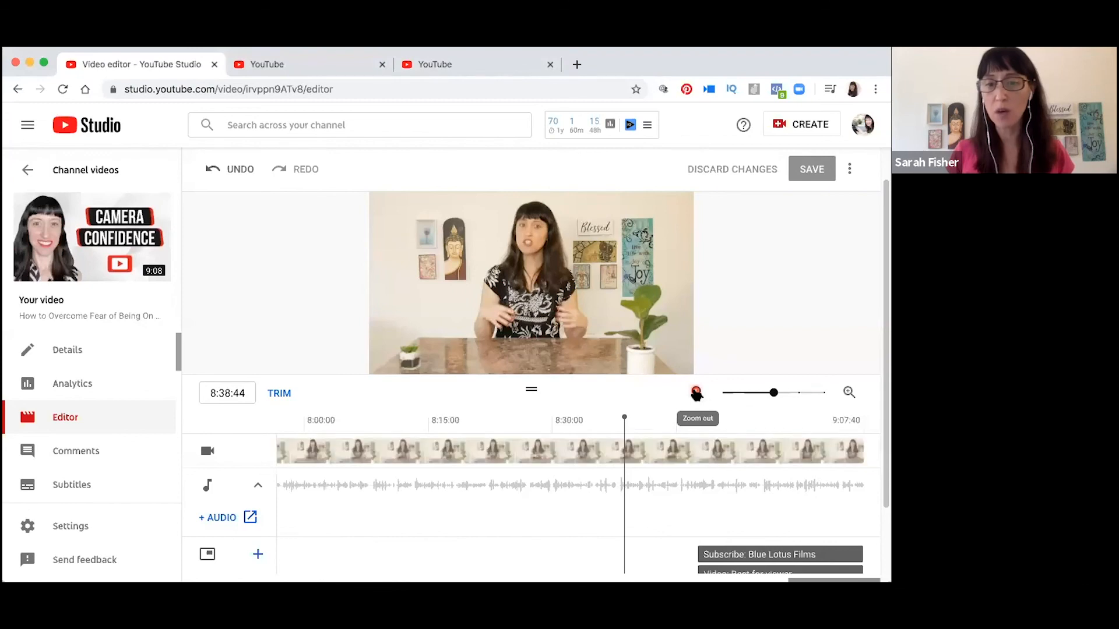
click(697, 393)
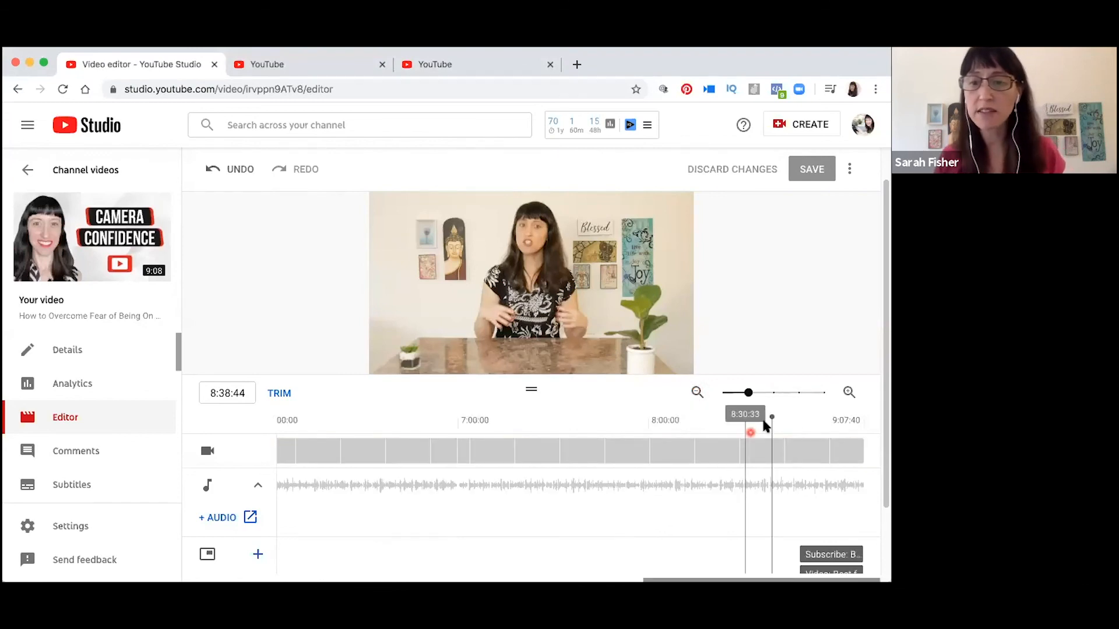
drag(772, 414, 782, 415)
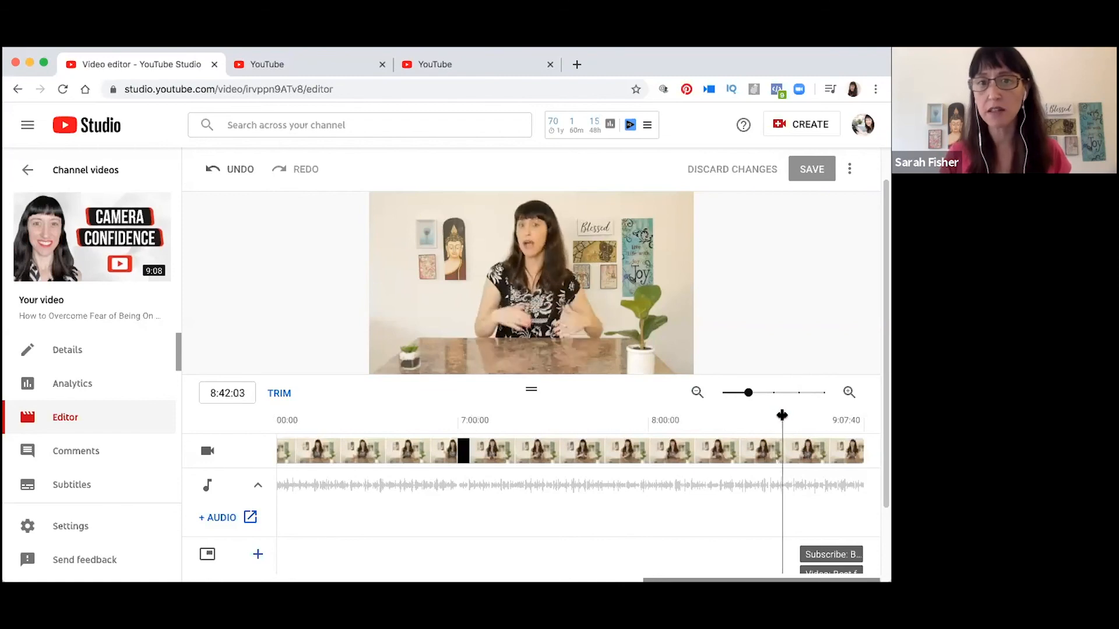